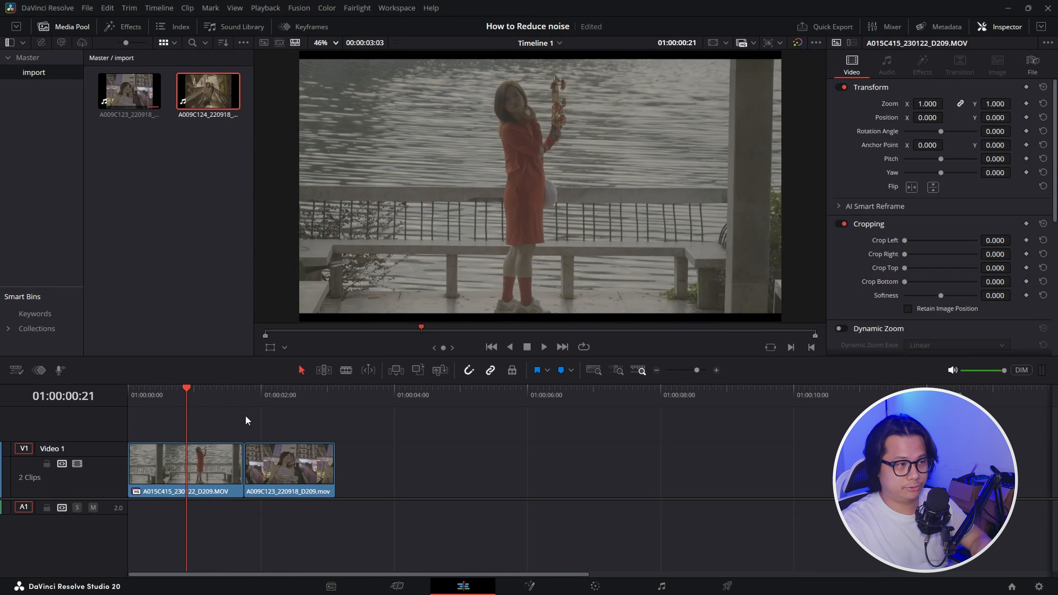
- Preview both clips along the timeline, finishing on the lakeside clip at 01:00:00:19
left_click(206, 395)
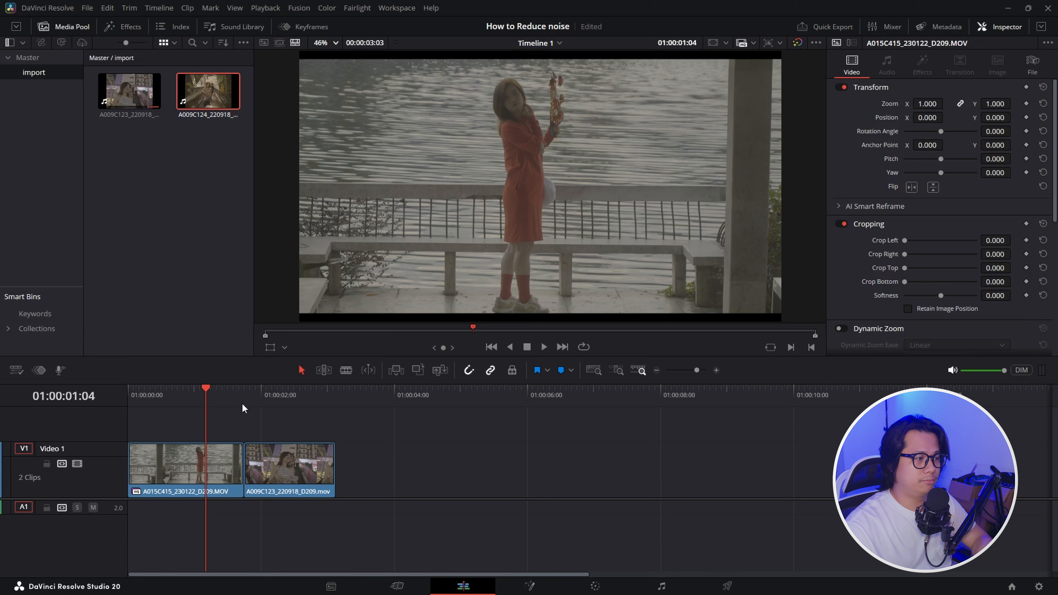
left_click(225, 394)
left_click(296, 396)
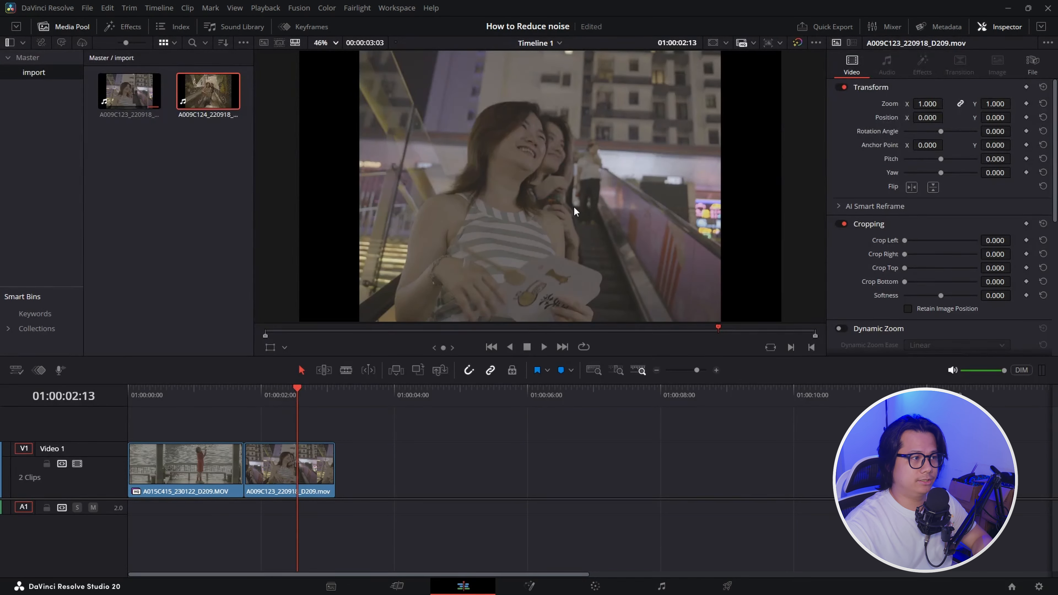
left_click(286, 400)
left_click(266, 391)
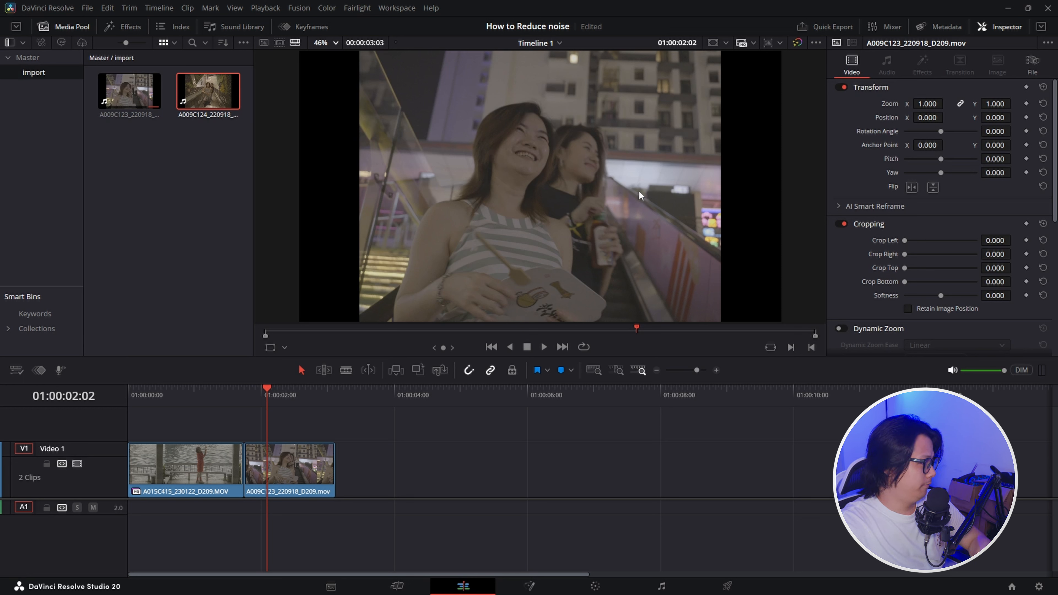
left_click(264, 395)
left_click(182, 395)
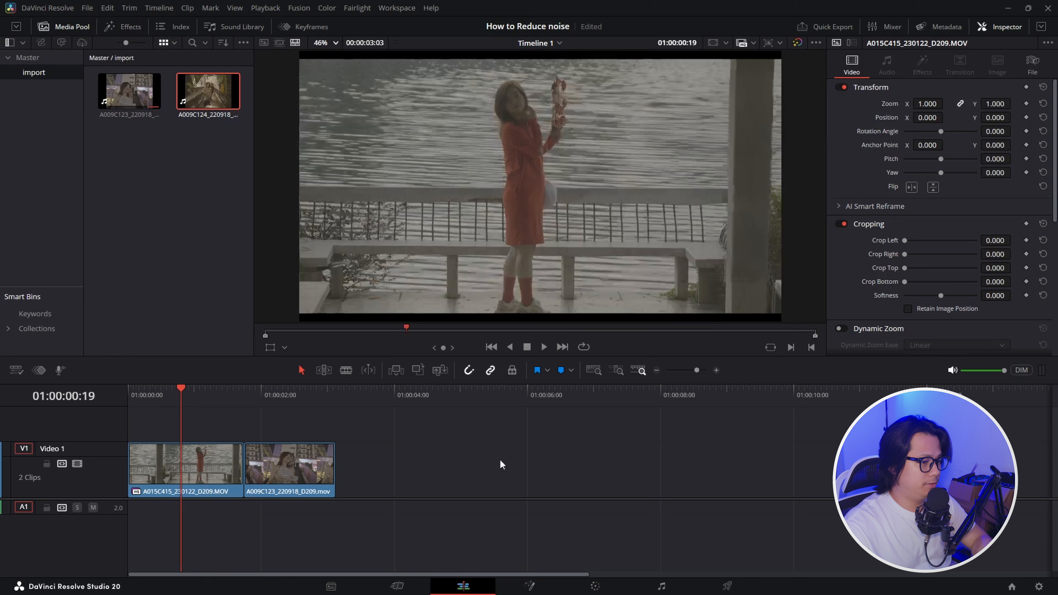
- Switch to the Color page and apply a Color Space Transform to the lakeside clip's node, placed near the graph's output
left_click(595, 586)
left_click_drag(569, 136, 780, 180)
left_click_drag(864, 160, 757, 159)
- Set the transform's input color space to Panasonic V-Gamut and its input gamma to Panasonic V-Log
left_click(956, 91)
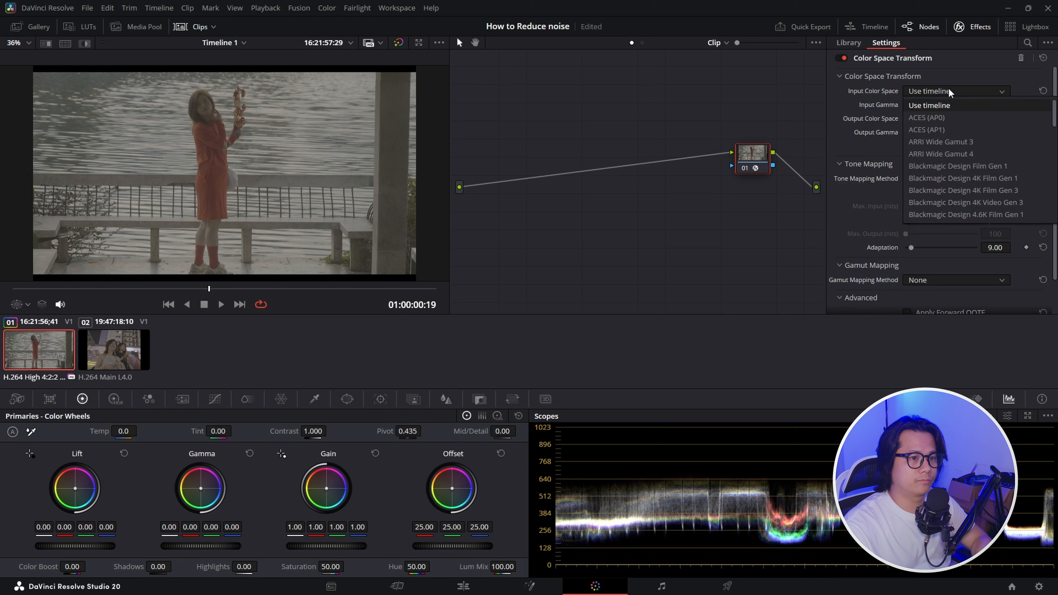
scroll(932, 200, "down", 5)
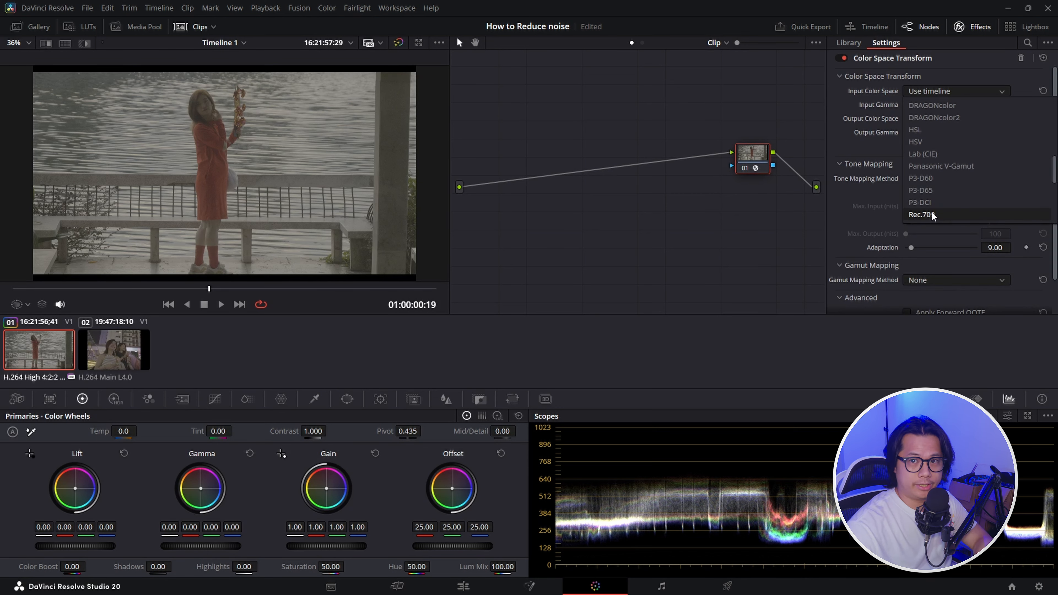
left_click(954, 170)
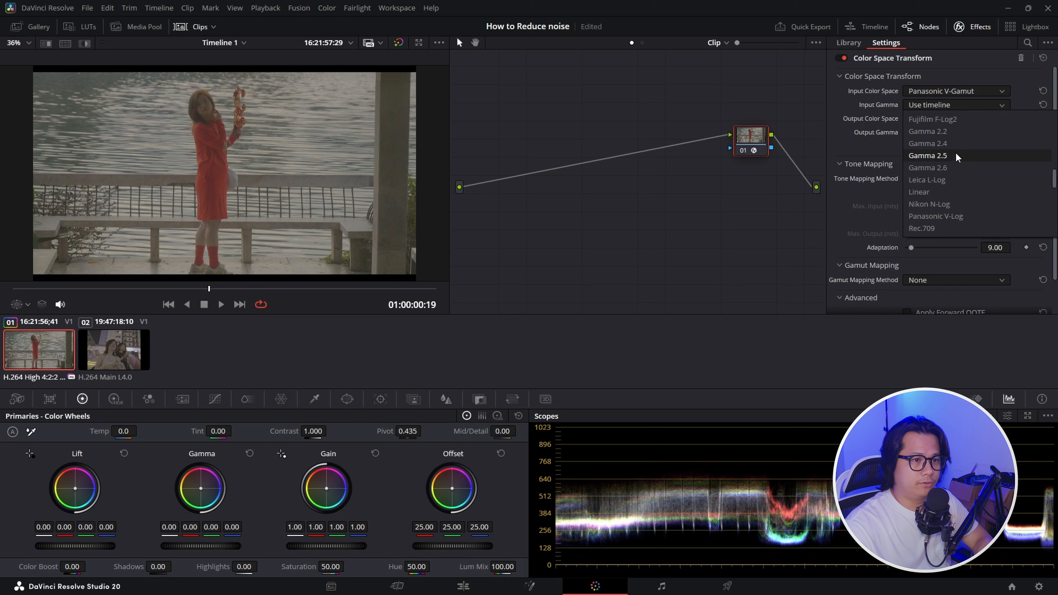
left_click(953, 215)
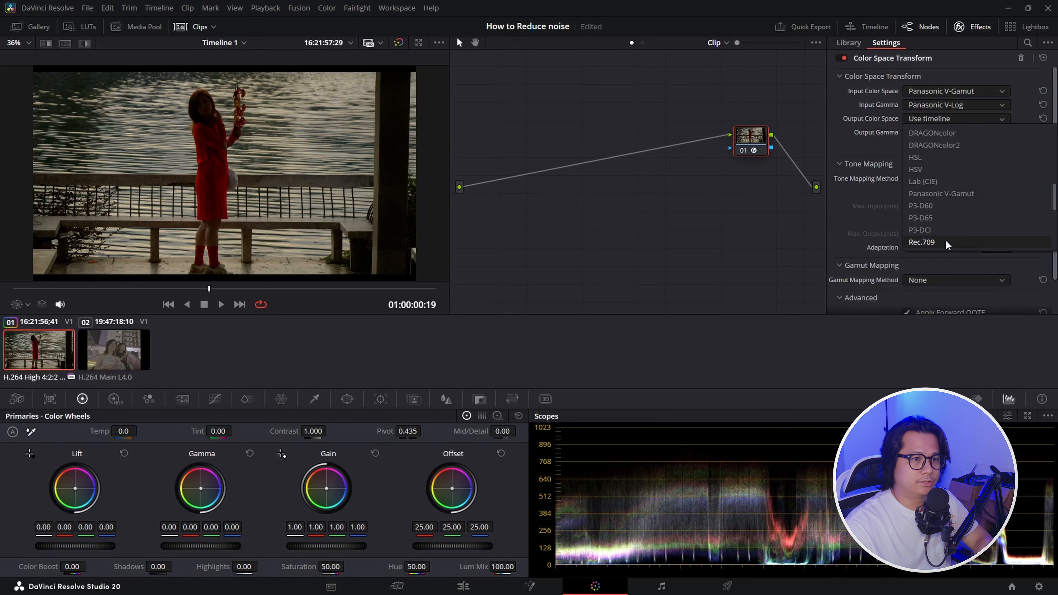
- Set the transform's output color space to Rec.709 and its output gamma to Gamma 2.4
left_click(933, 242)
left_click(954, 132)
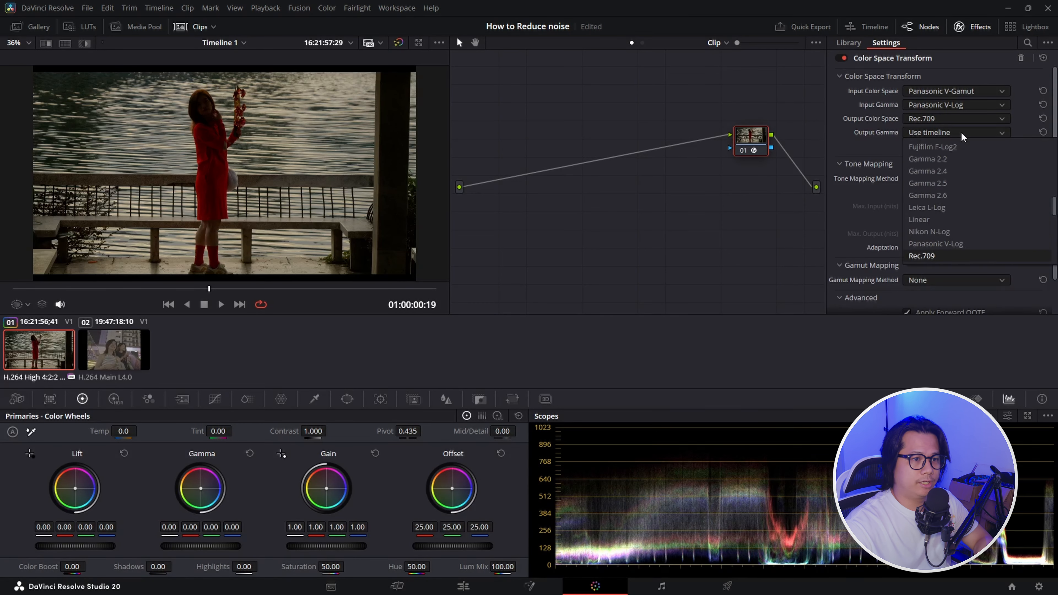
left_click(944, 174)
- Insert a serial node before the Color Space Transform node and place it near the graph's source
left_click_drag(762, 157, 770, 169)
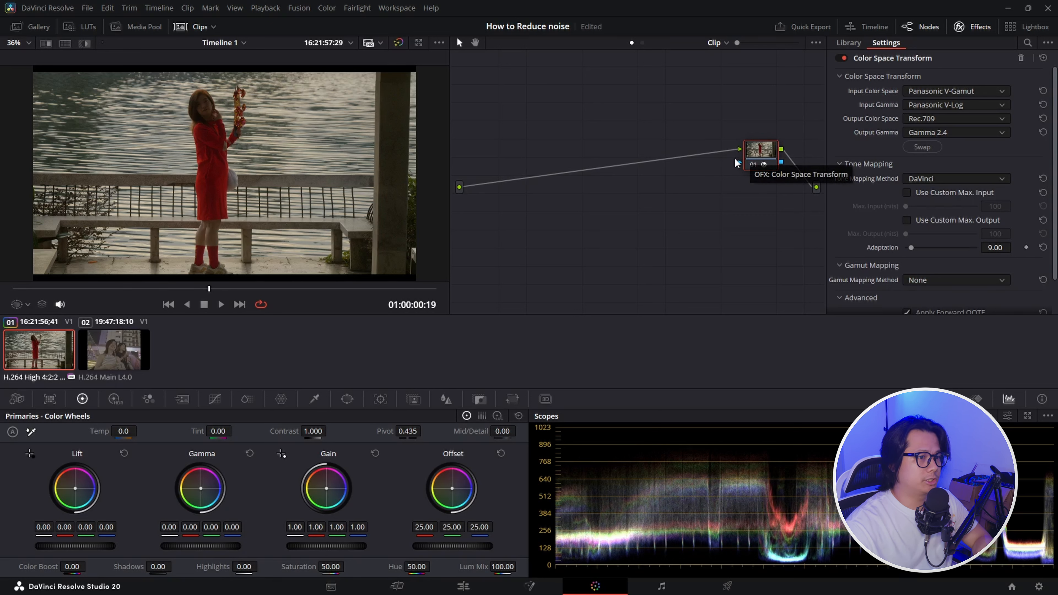
left_click_drag(757, 159, 733, 169)
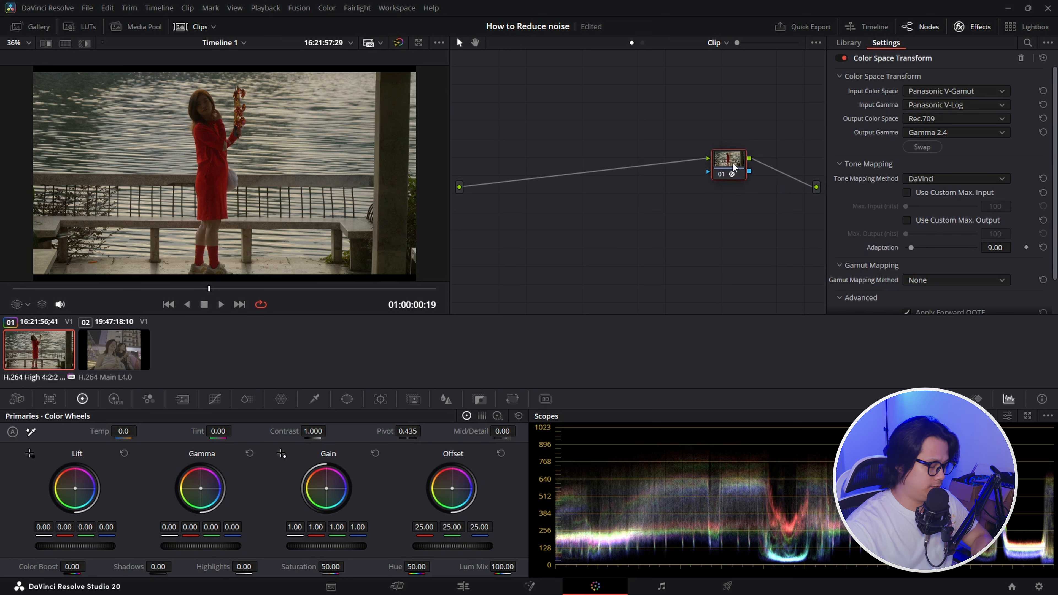
key("shift+s")
left_click_drag(721, 211, 526, 172)
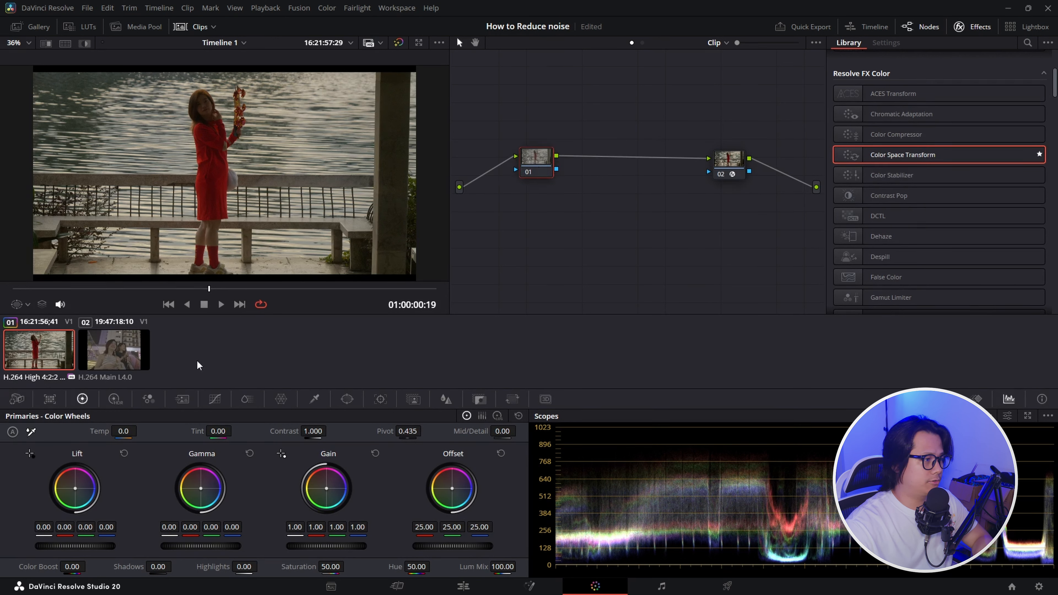
- Raise the Global exposure of the new first node to 0.87 with the HDR color wheels
left_click(114, 399)
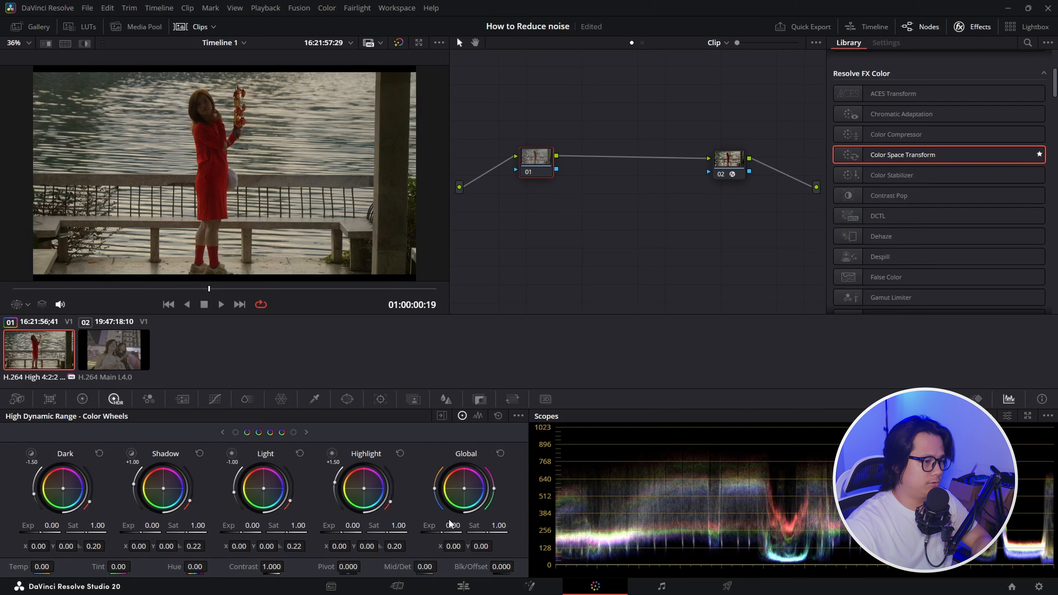
left_click_drag(453, 525, 483, 525)
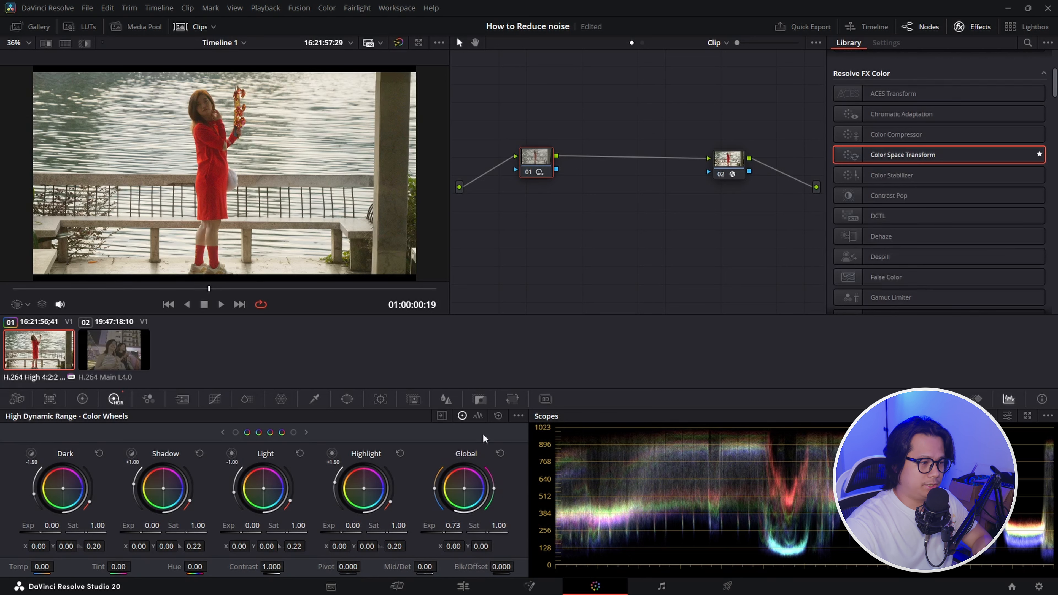
left_click_drag(444, 525, 460, 525)
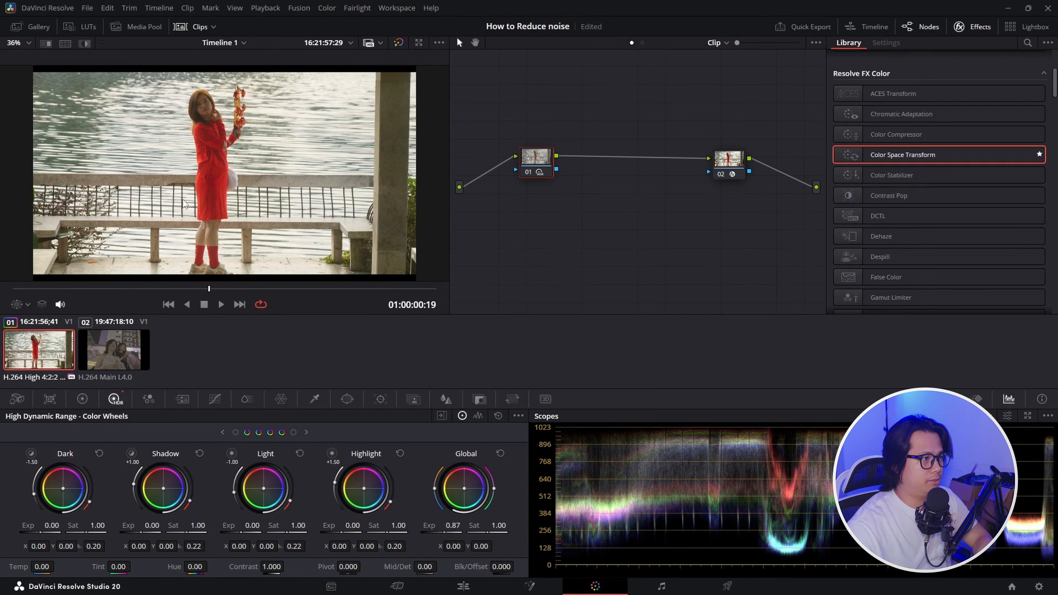
- Examine the noise on the woman's face, red coat and background in close-up
scroll(224, 190, "up", 6)
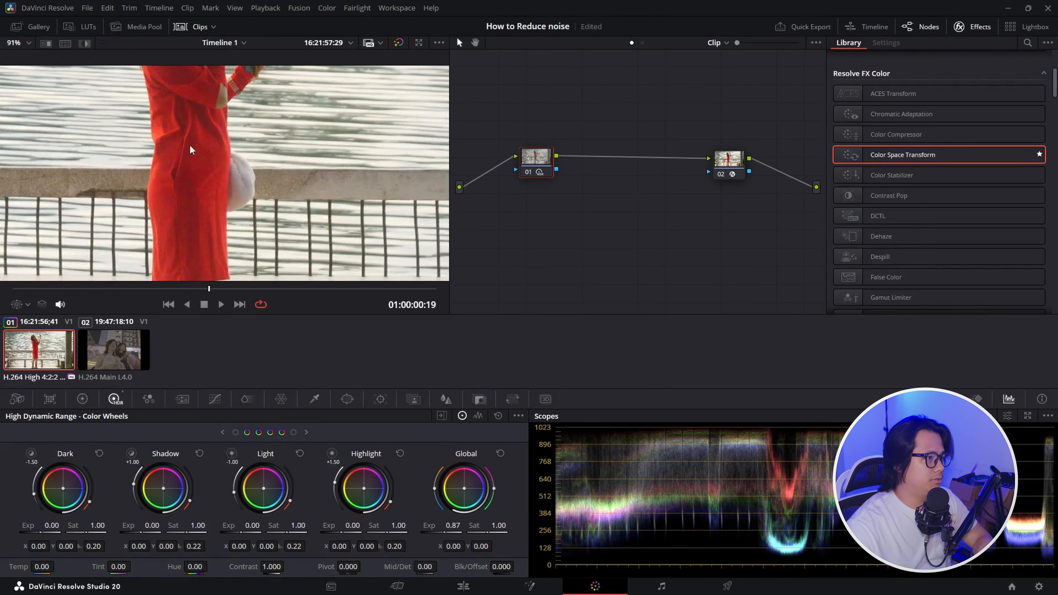
scroll(262, 172, "up", 3)
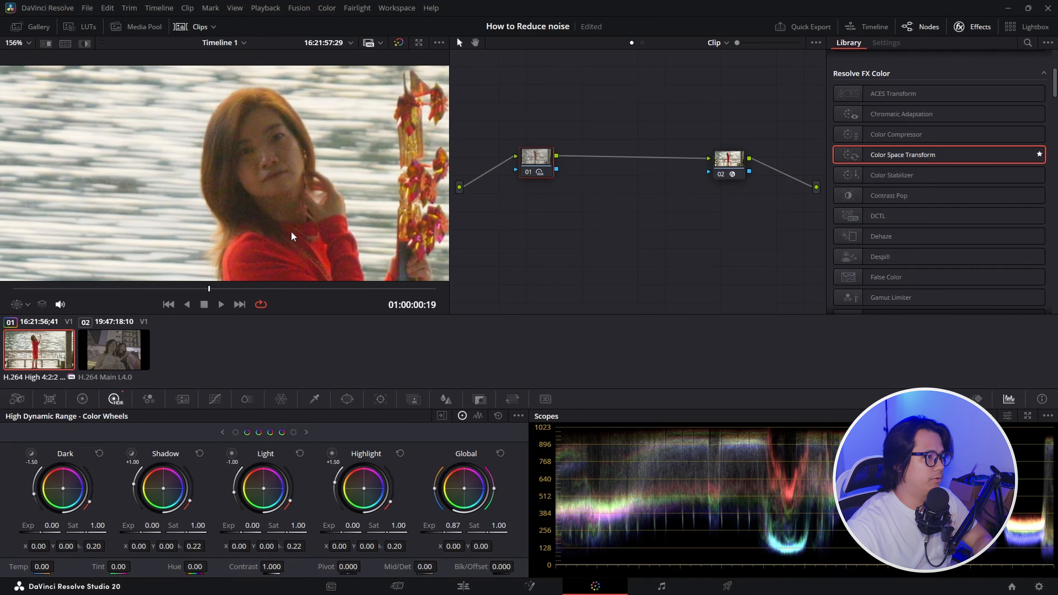
scroll(264, 132, "down", 4)
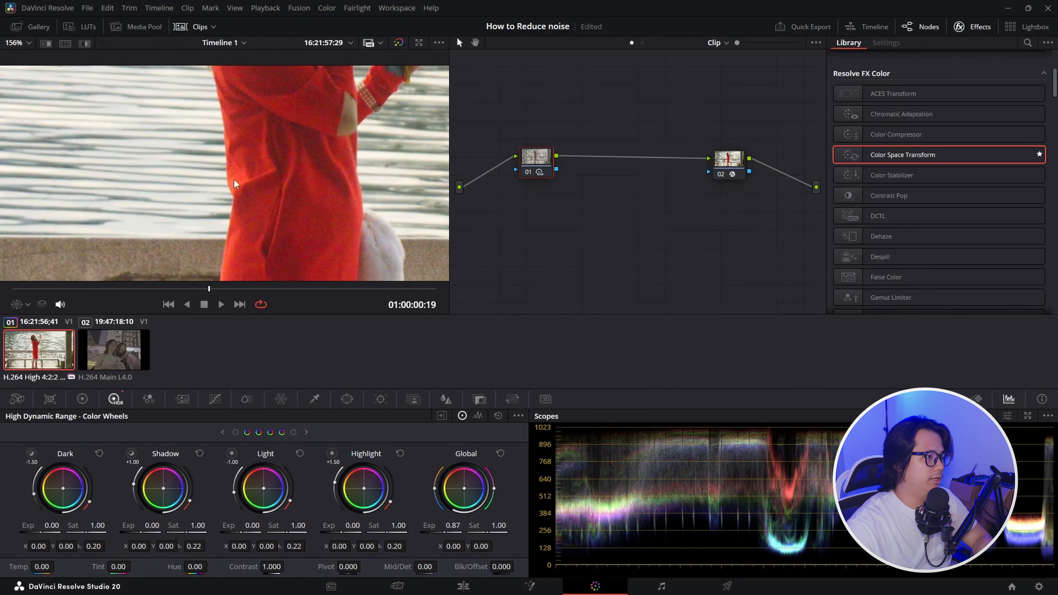
scroll(333, 145, "down", 1)
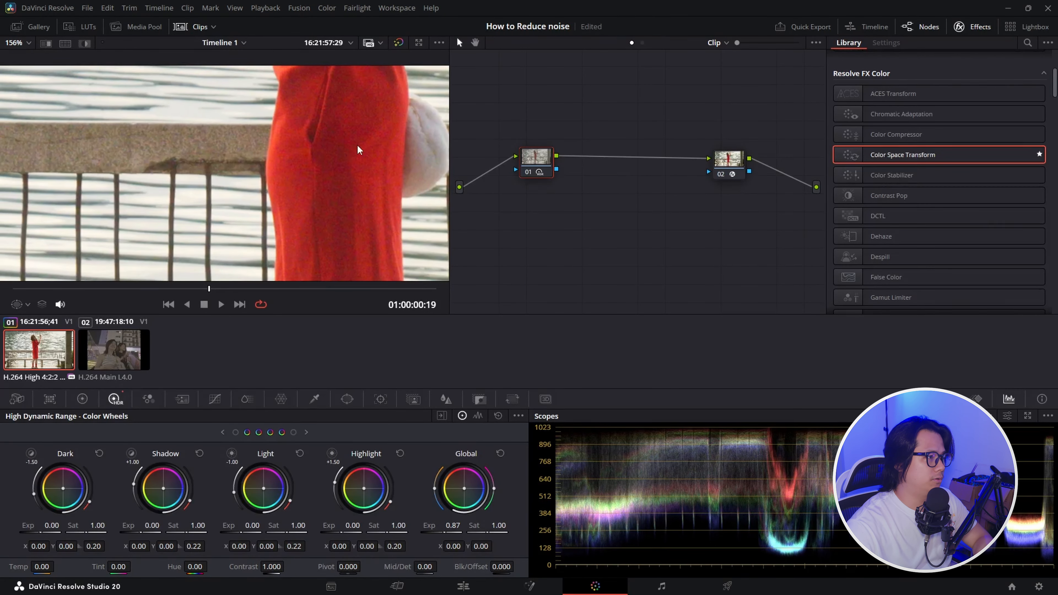
scroll(326, 135, "down", 3)
scroll(325, 126, "up", 2)
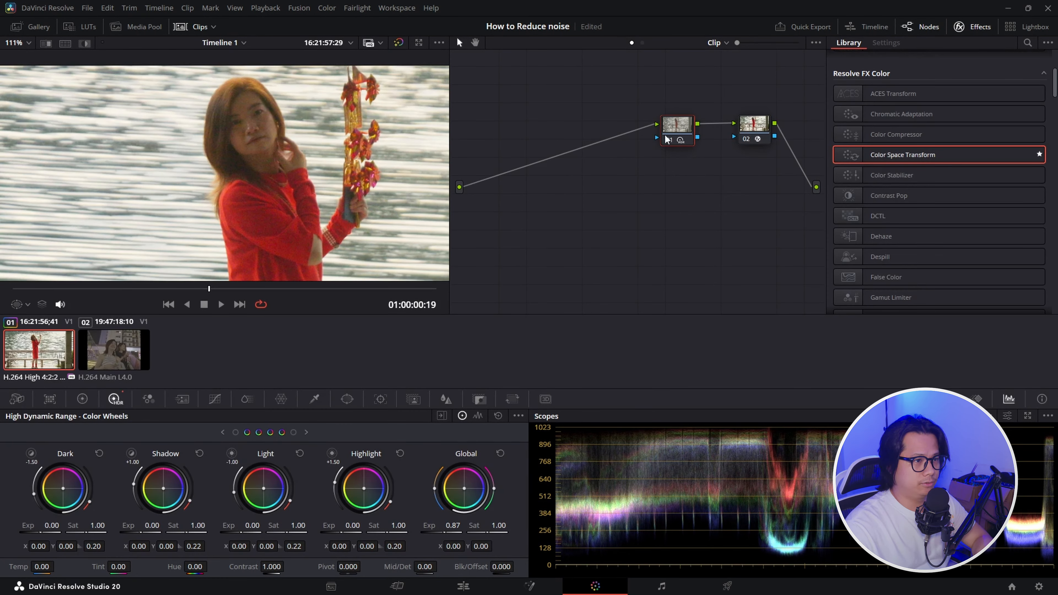
- Insert a serial node before the exposure node and place it in the lower area near the graph's source
key("shift+s")
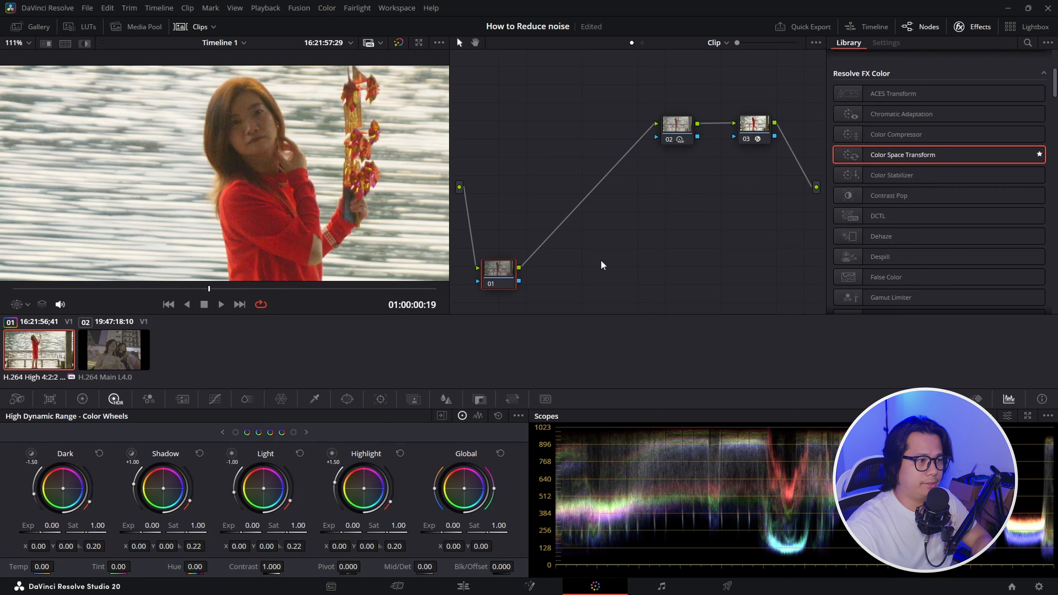
mouse_move(508, 273)
left_mouse_down()
mouse_move(520, 229)
mouse_move(508, 274)
left_mouse_up()
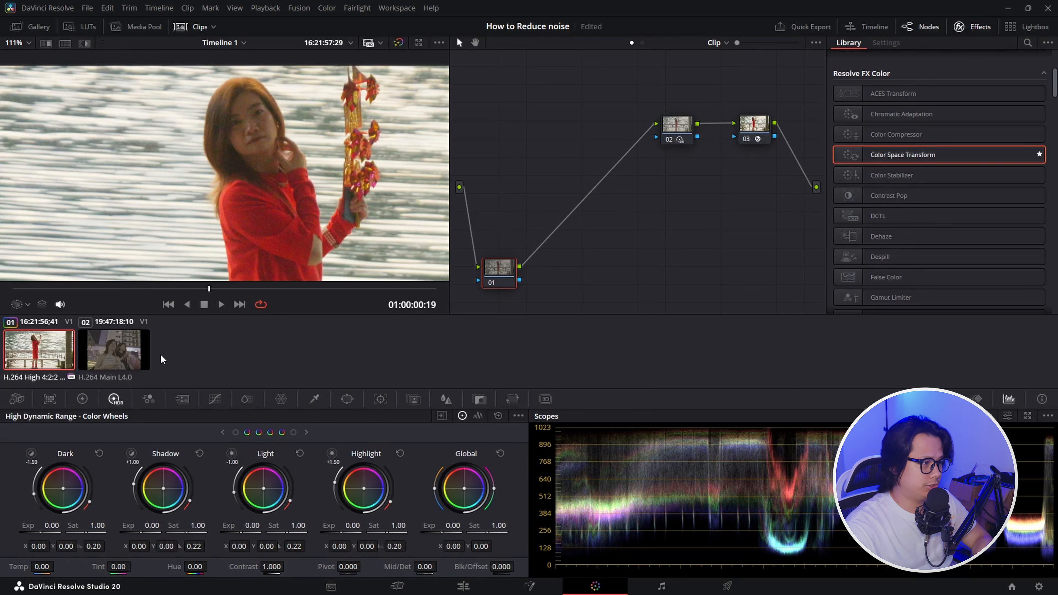
left_click_drag(495, 276, 495, 273)
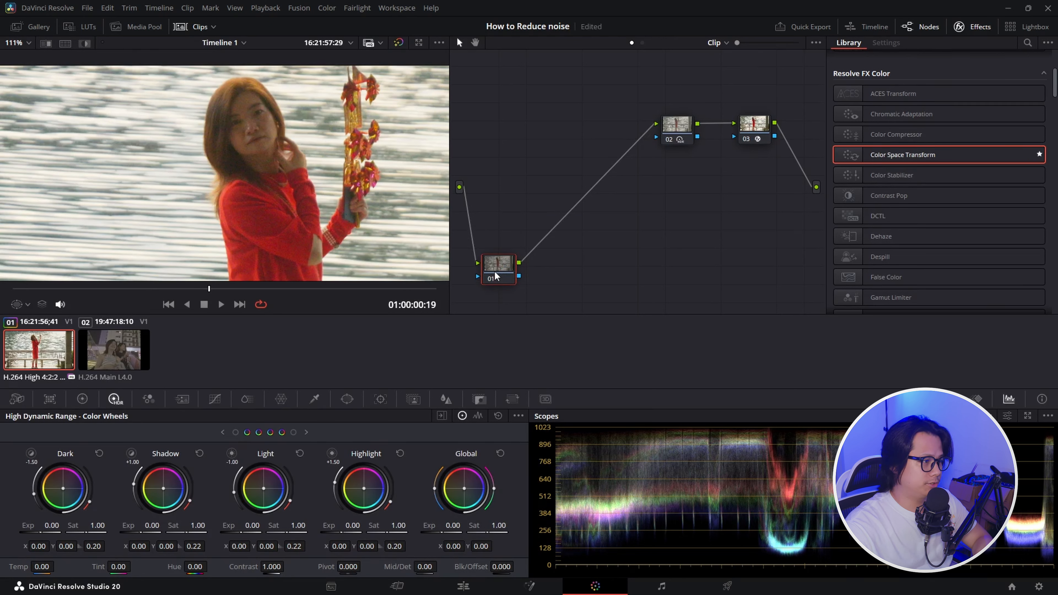
- Set the new first node's Temporal NR to 1 frame with linked luma and chroma thresholds of 5.0
left_click(184, 400)
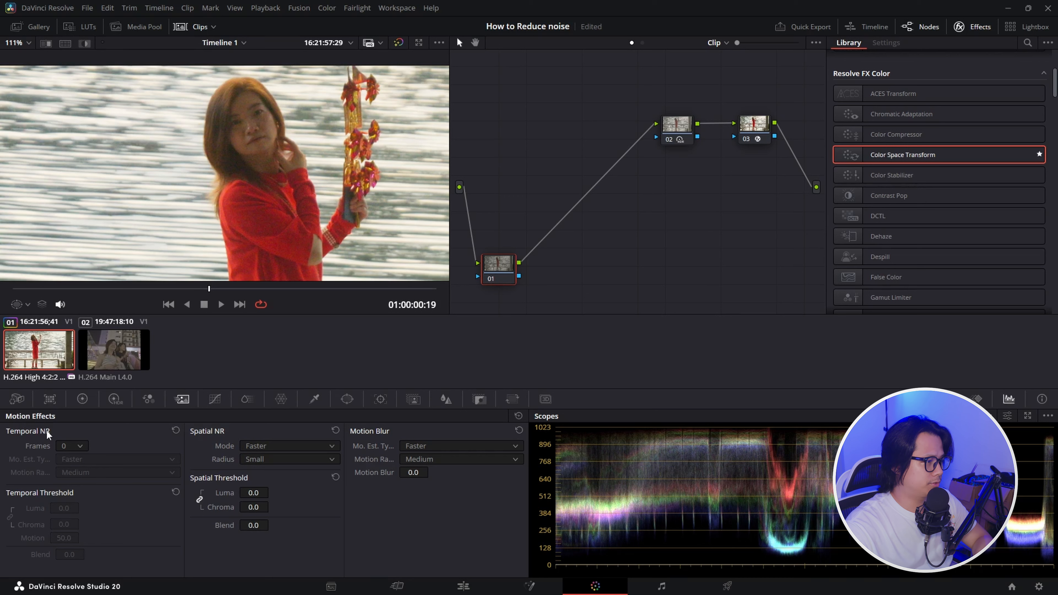
left_click(81, 446)
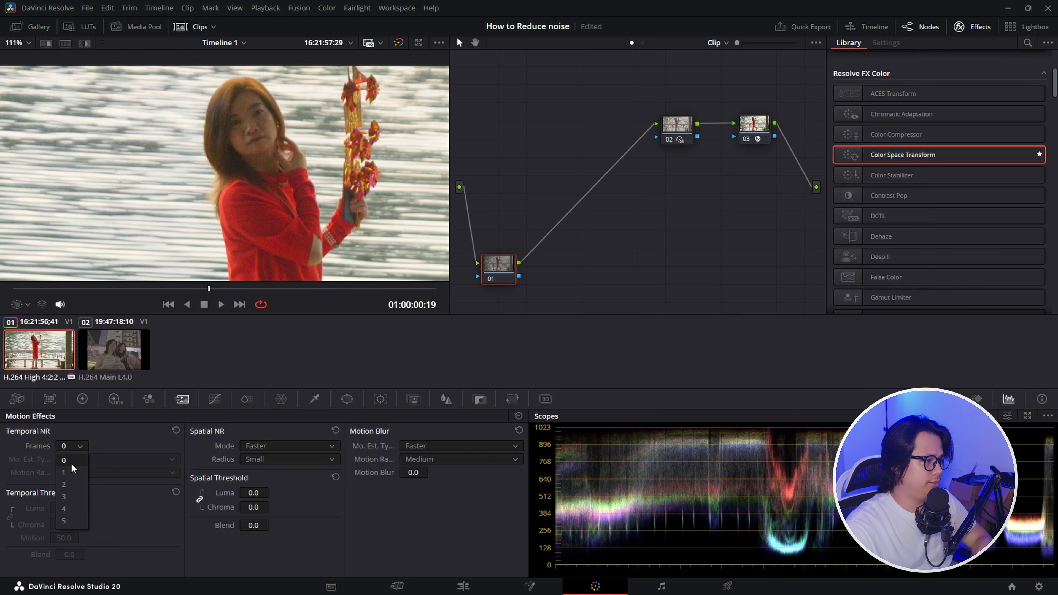
left_click(73, 471)
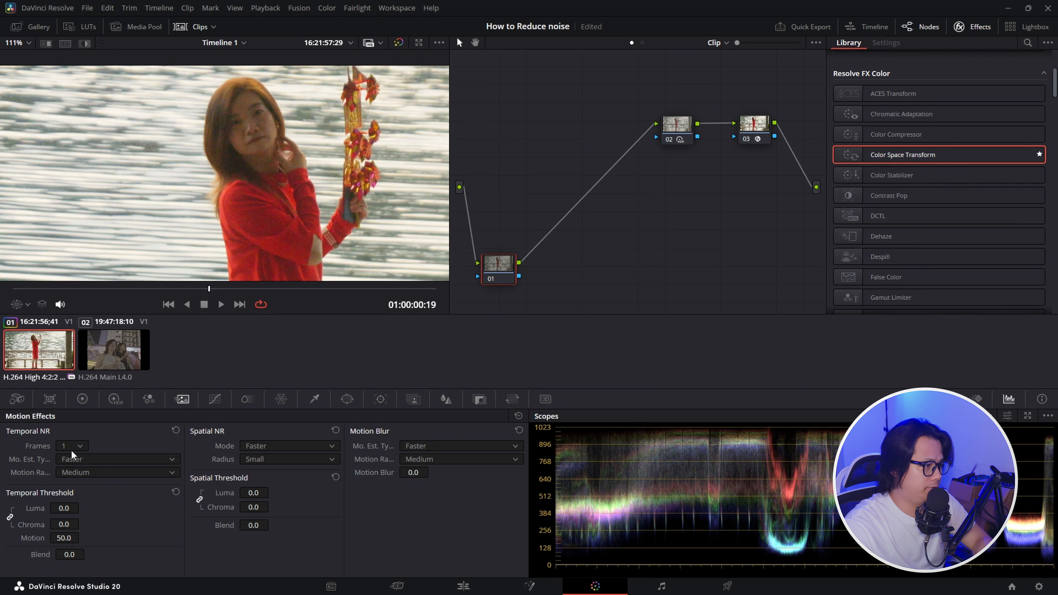
left_click(64, 508)
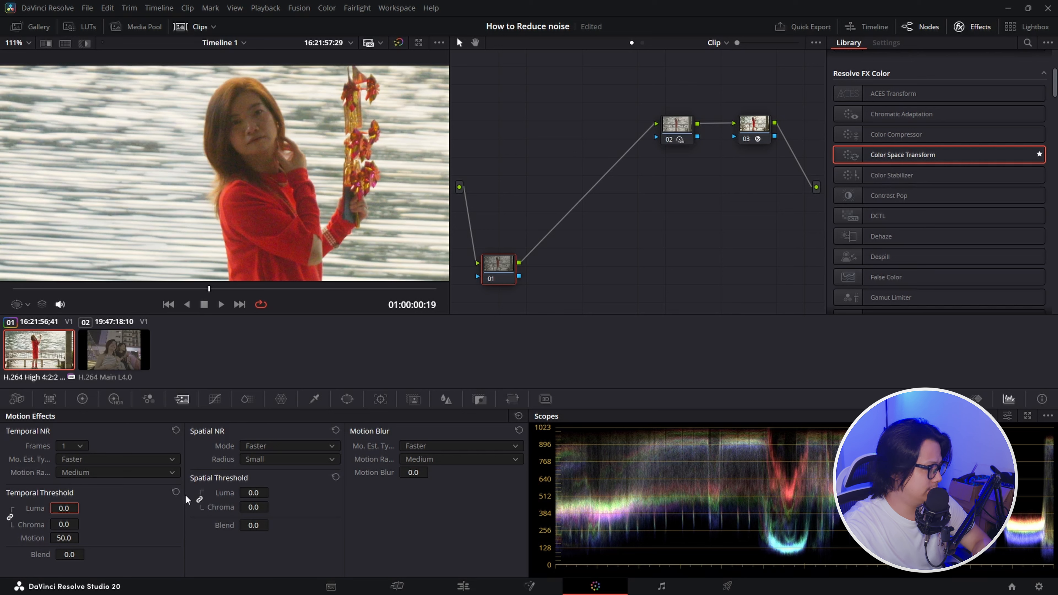
key("Return")
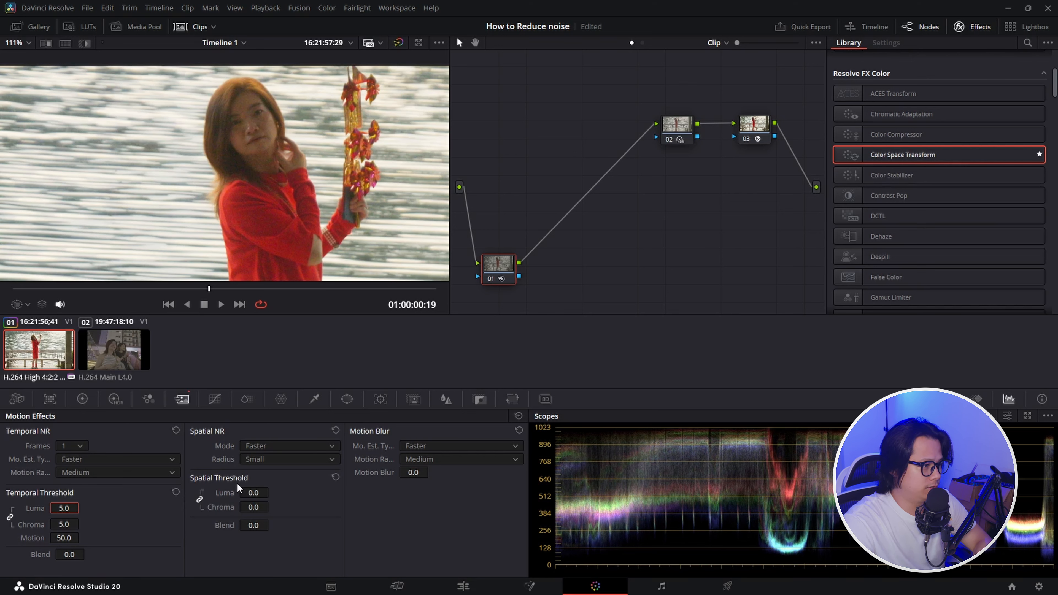
- Set the node's linked Spatial NR luma and chroma thresholds to 5.0
left_click(245, 492)
type("5")
key("Return")
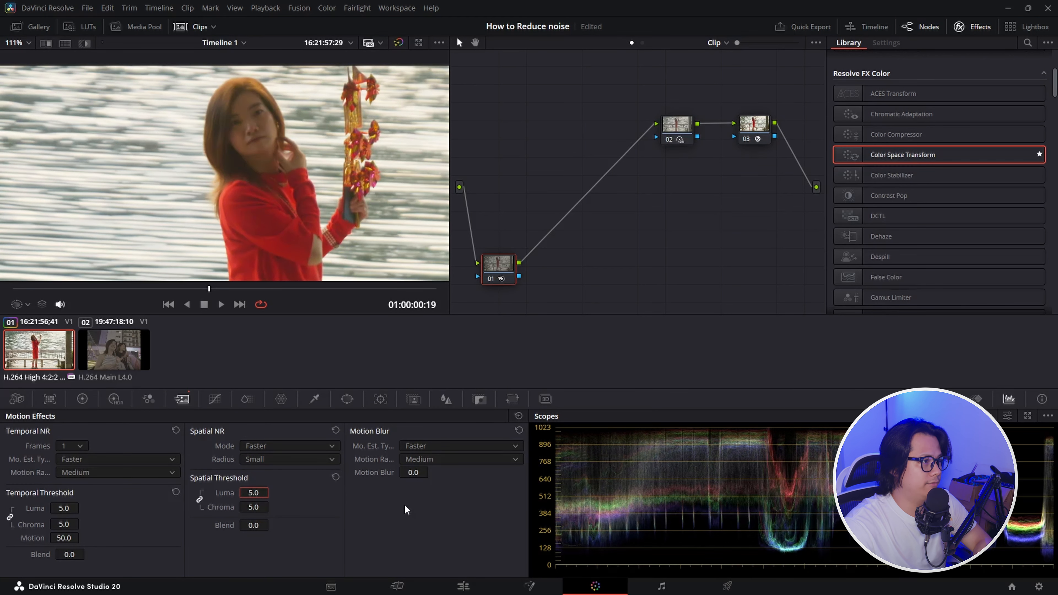
- Examine the noise reduction on the woman's face and hair at different magnifications
scroll(246, 183, "up", 5)
scroll(246, 166, "down", 2)
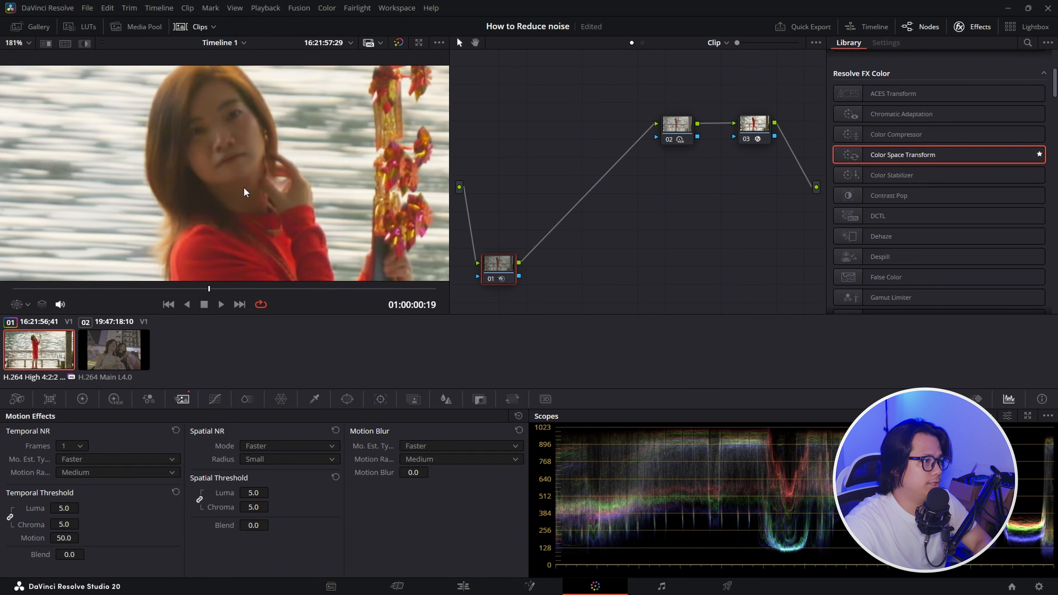
scroll(266, 172, "down", 2)
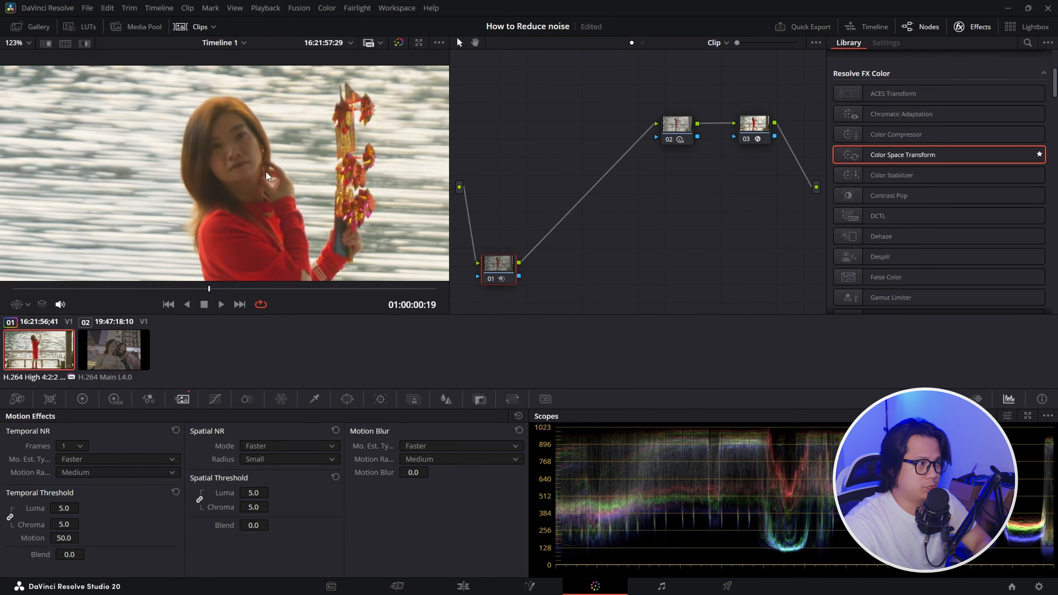
scroll(245, 187, "up", 4)
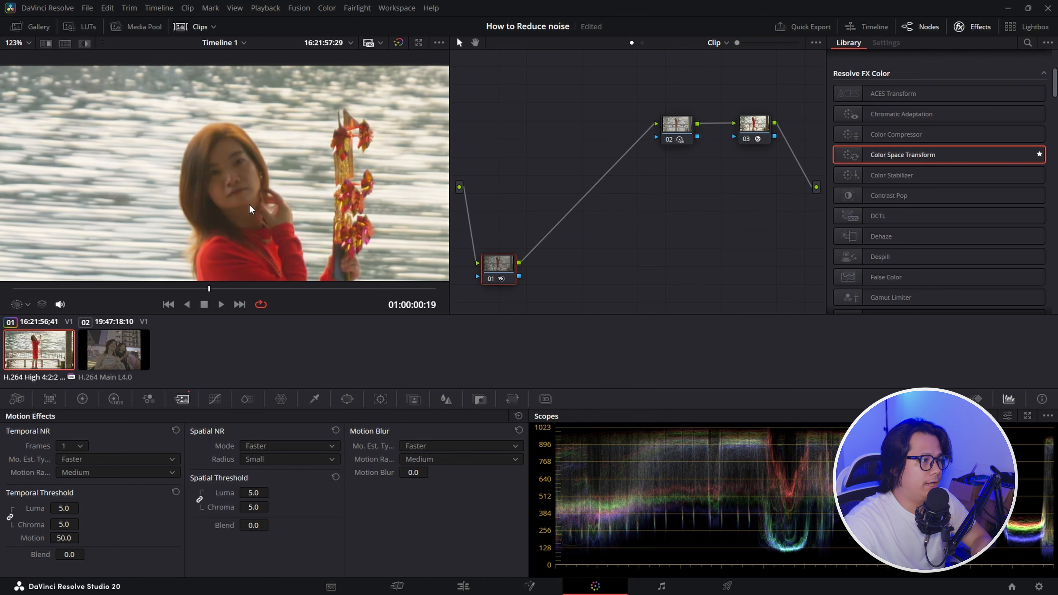
scroll(258, 218, "down", 2)
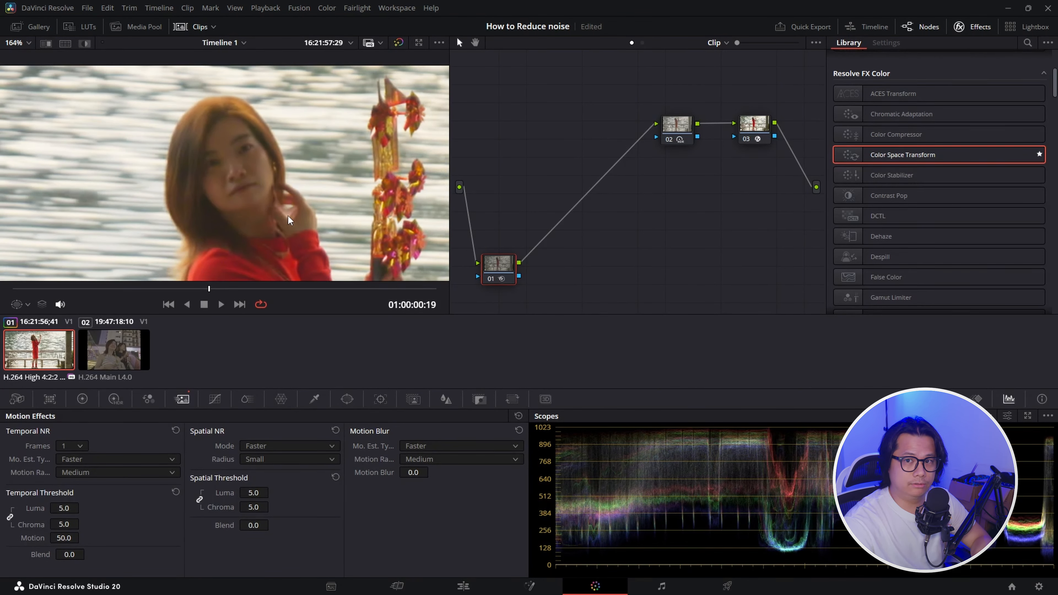
scroll(266, 218, "up", 2)
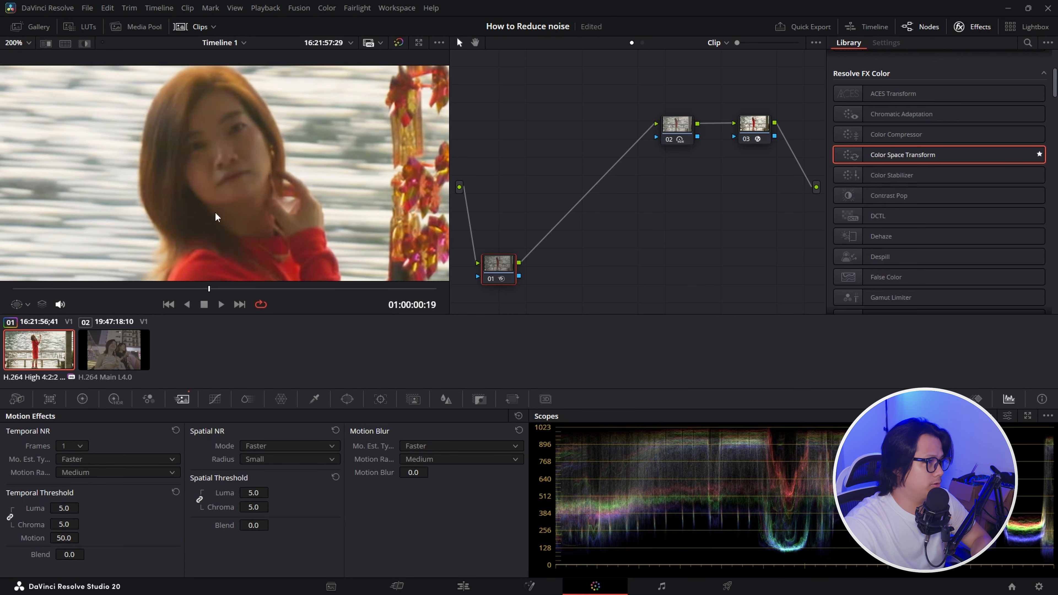
scroll(235, 217, "down", 1)
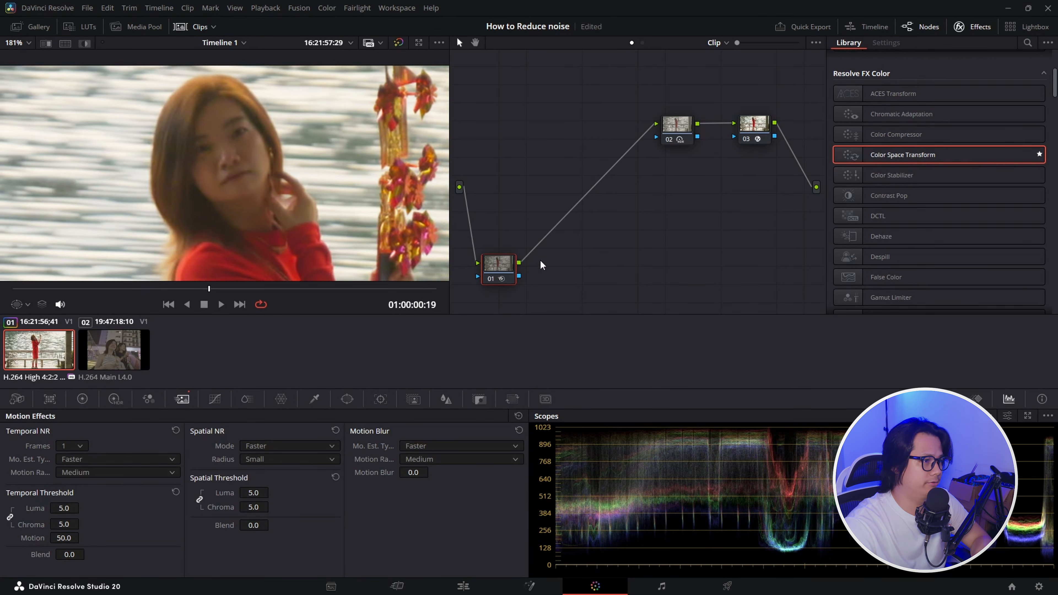
- Compare the woman's face with the noise reduction node disabled and enabled, including on a later frame
key("ctrl+d")
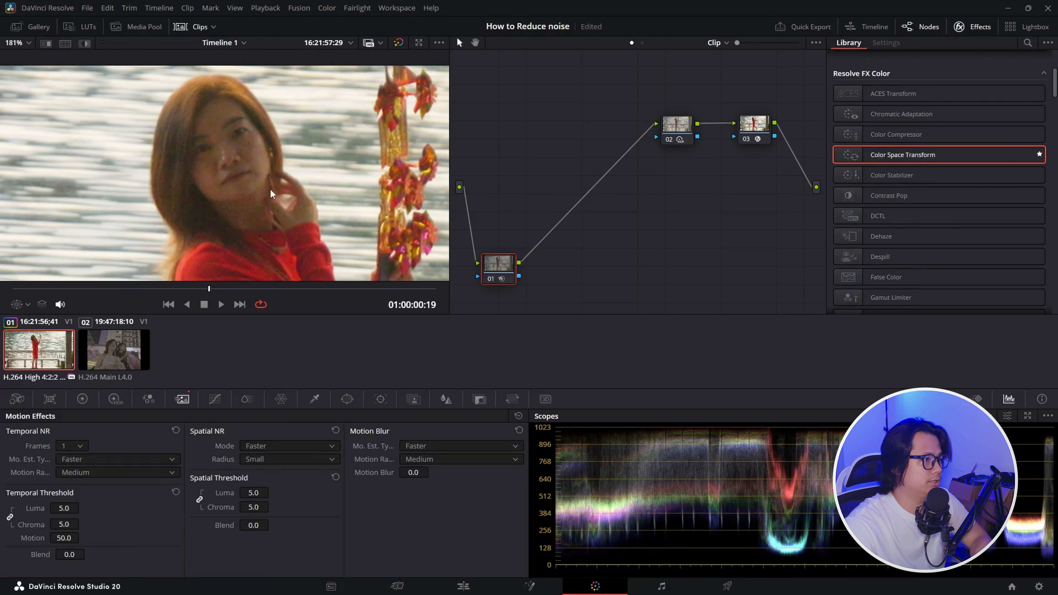
key("ctrl+d")
key("ctrl+d")
key("ctrl+d")
key("ctrl+d")
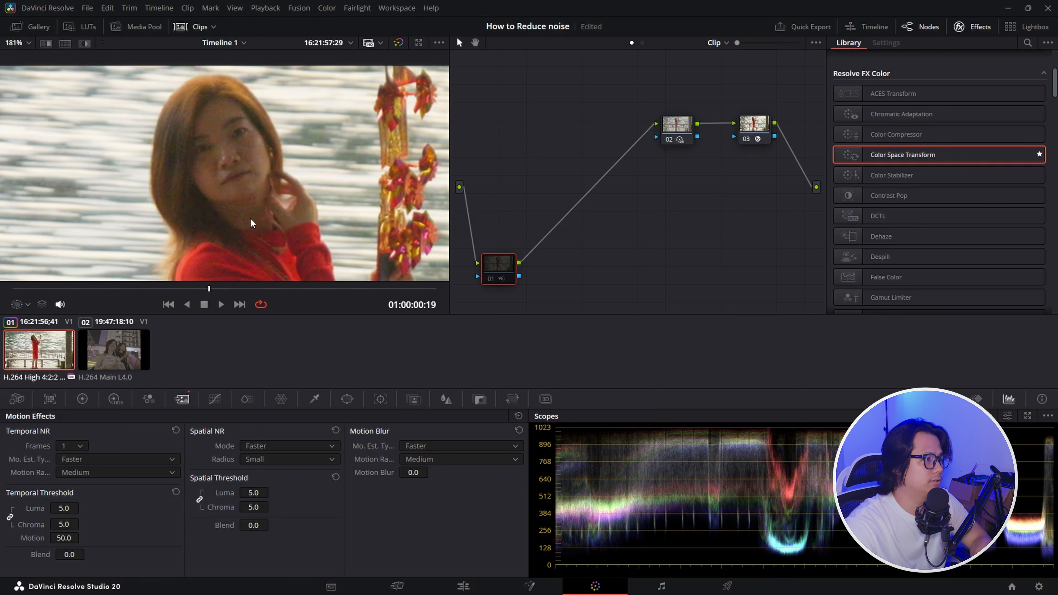
key("ctrl+d")
key("ctrl+d")
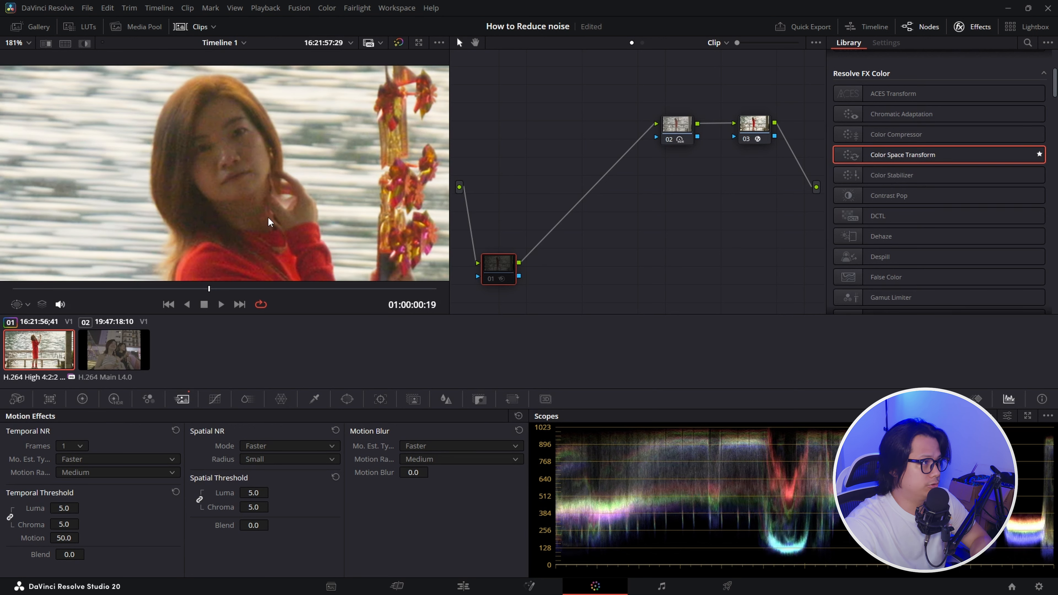
key("shift+z")
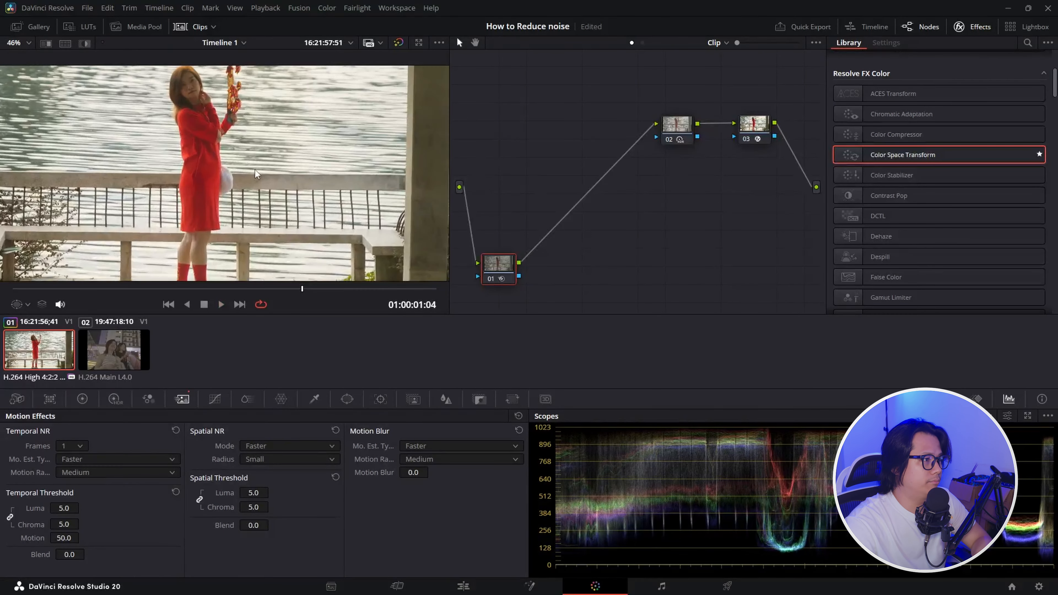
scroll(254, 169, "up", 3)
left_click_drag(254, 170, 289, 221)
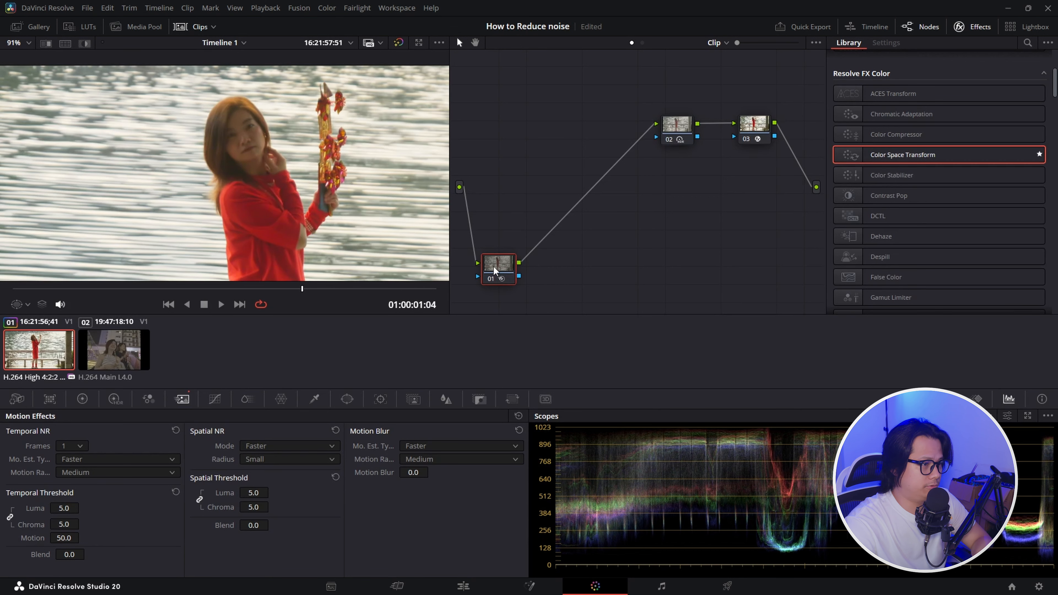
- Add a serial node after the Color Space Transform node and place it in the lower area near the graph's output
left_click_drag(493, 265, 487, 261)
left_click(754, 131)
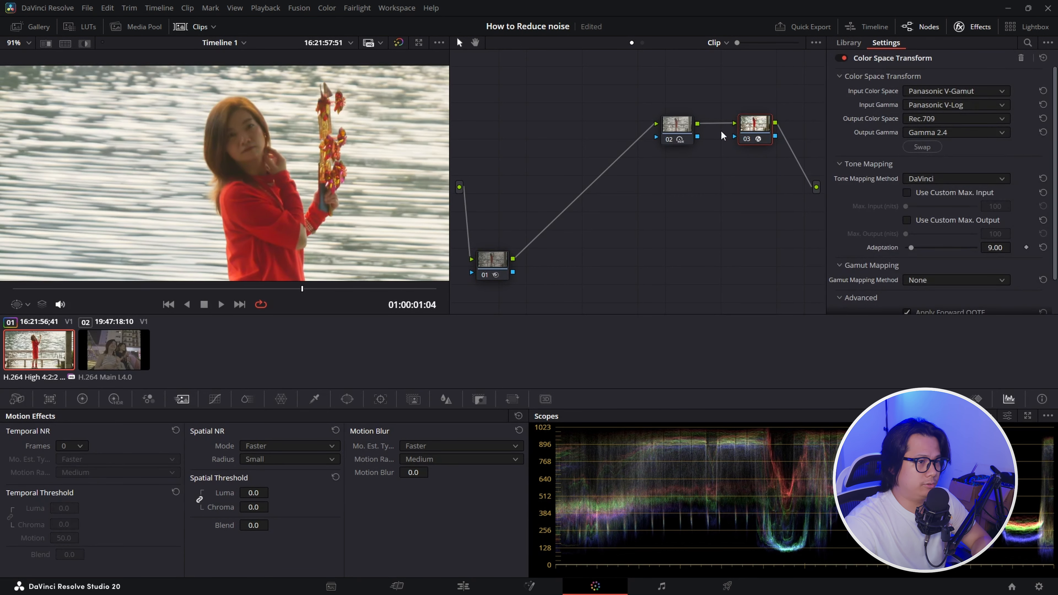
right_click(756, 119)
mouse_move(928, 176)
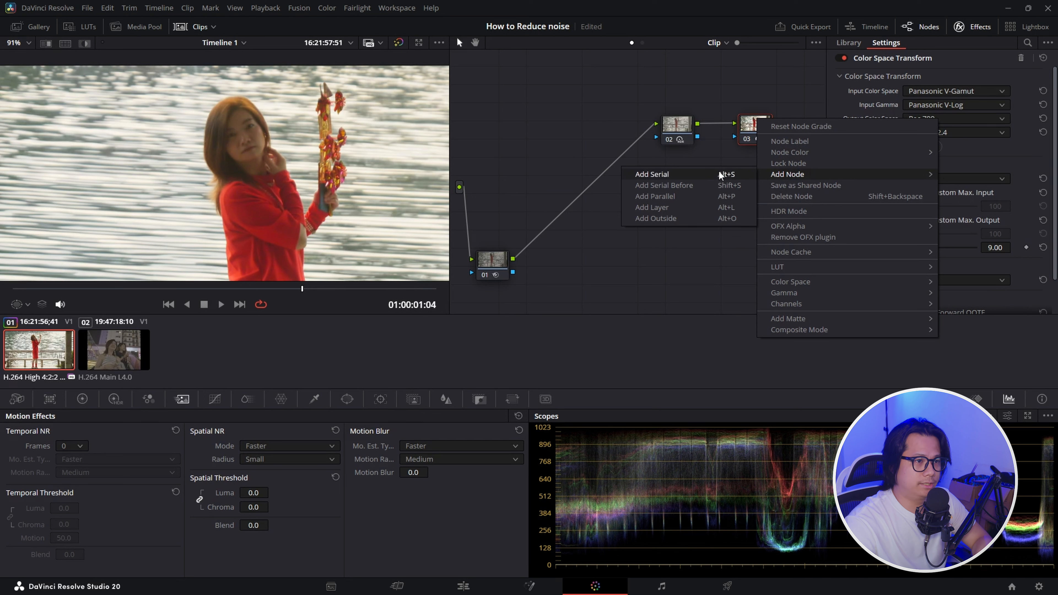
left_click(651, 174)
left_click_drag(473, 173, 764, 282)
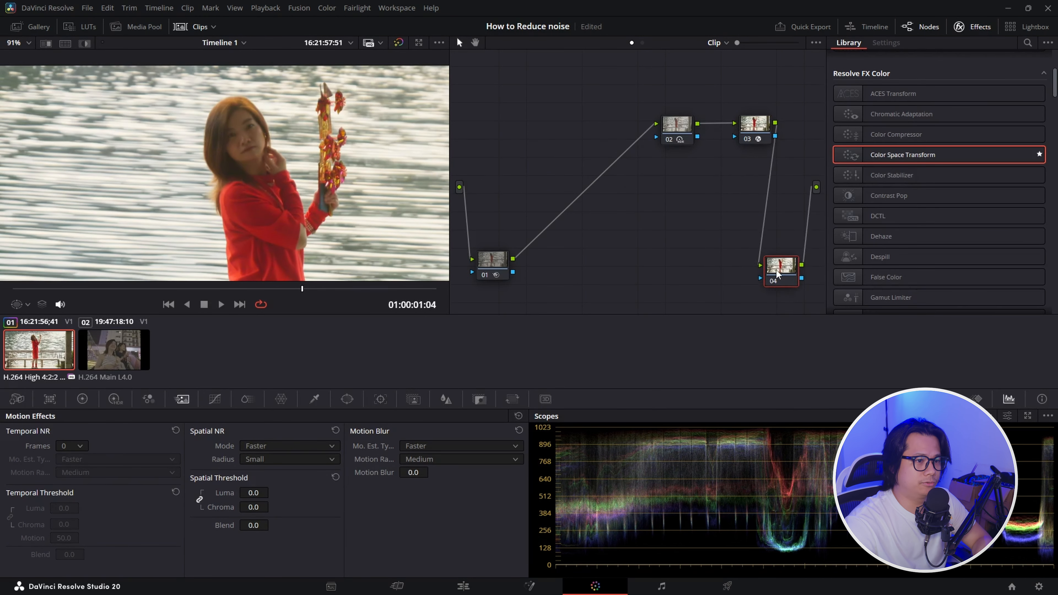
- Set the last node's linked Blur radius to 0.48 and inspect the sharpening on the woman's face
left_click(445, 399)
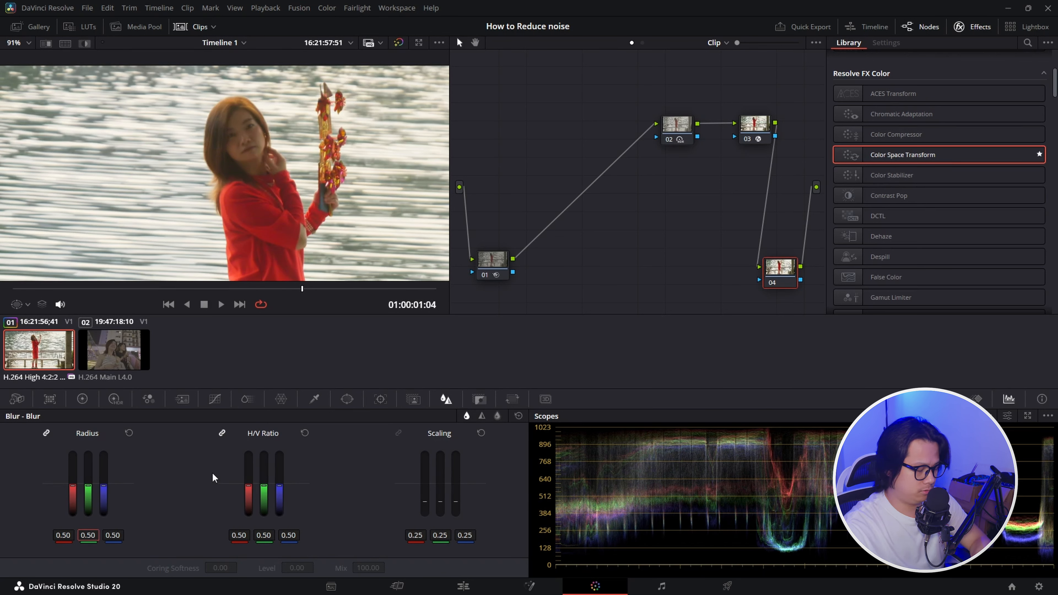
key("BackSpace")
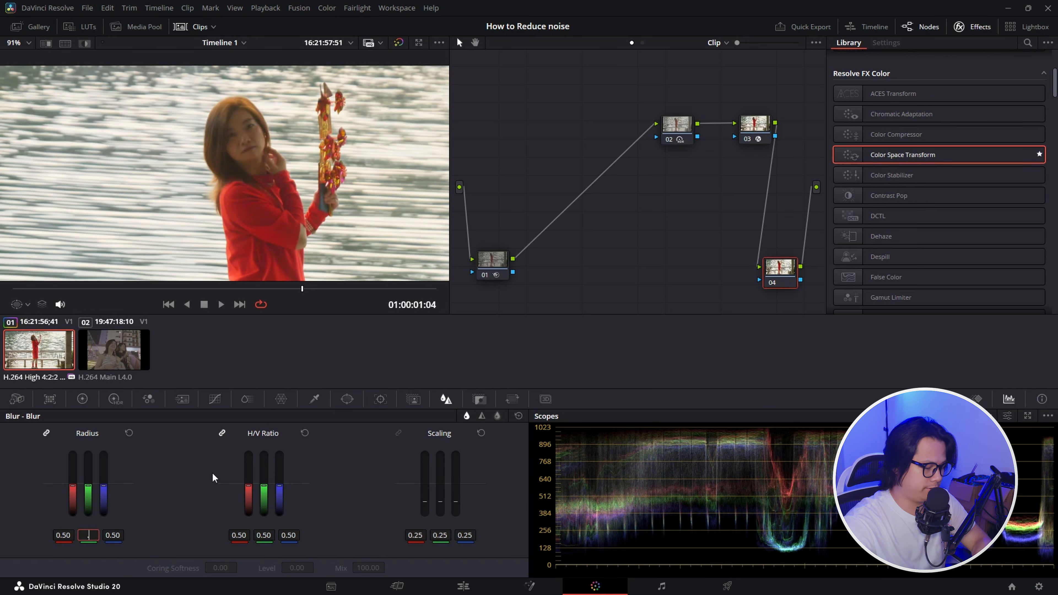
type(".48")
key("Return")
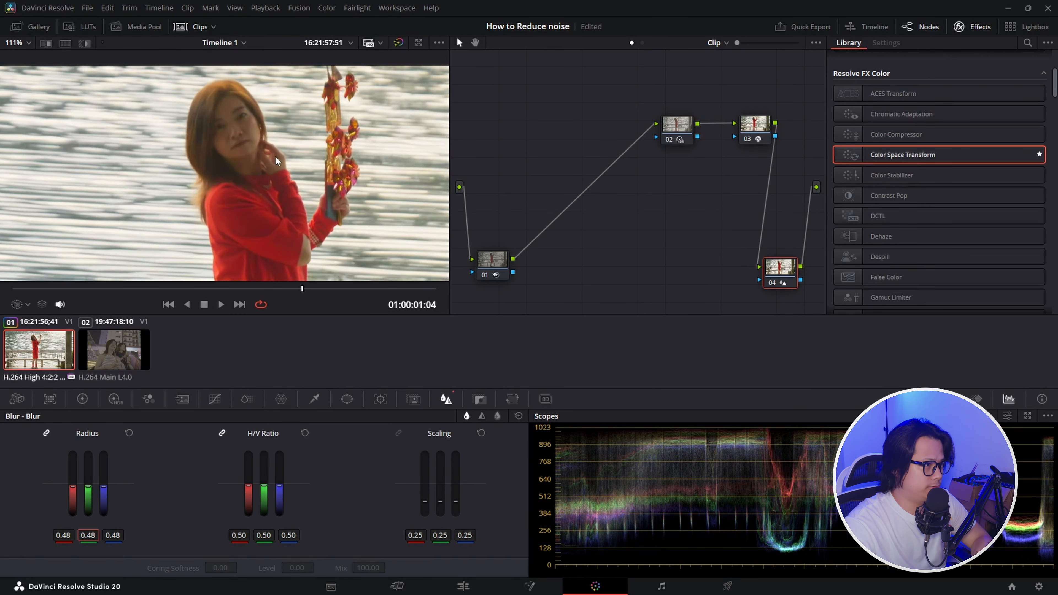
scroll(274, 184, "up", 5)
left_click_drag(287, 198, 330, 191)
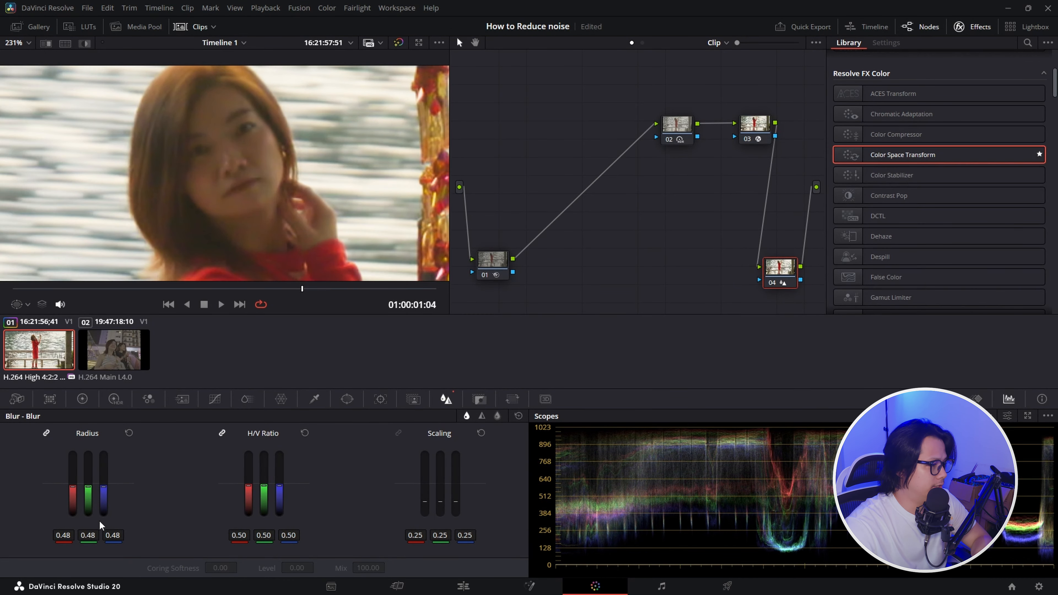
scroll(242, 139, "up", 4)
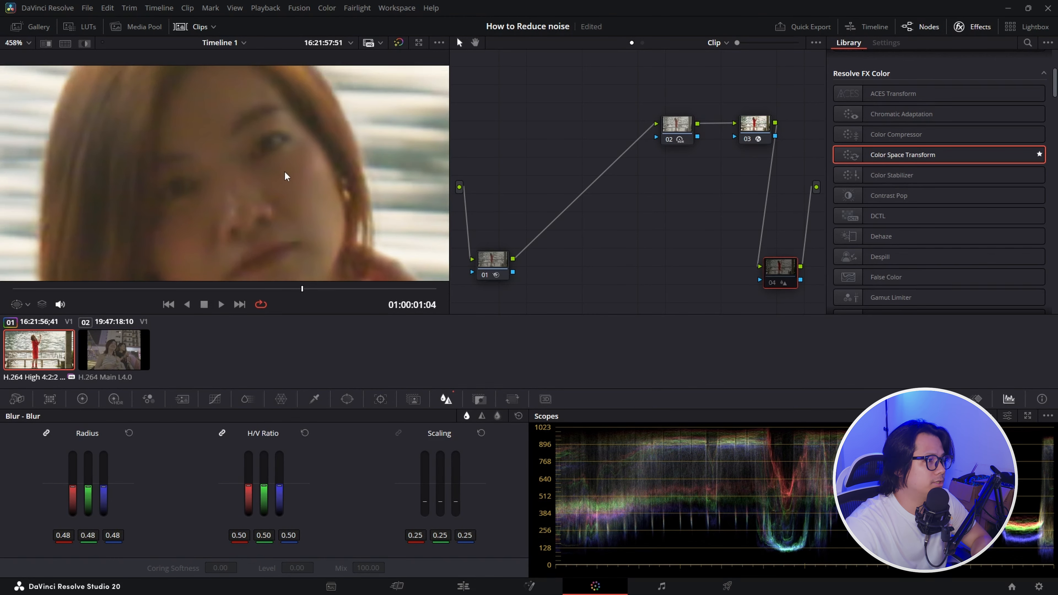
- Set the last node's linked Blur radius to 0.47
double_click(83, 534)
type(".47")
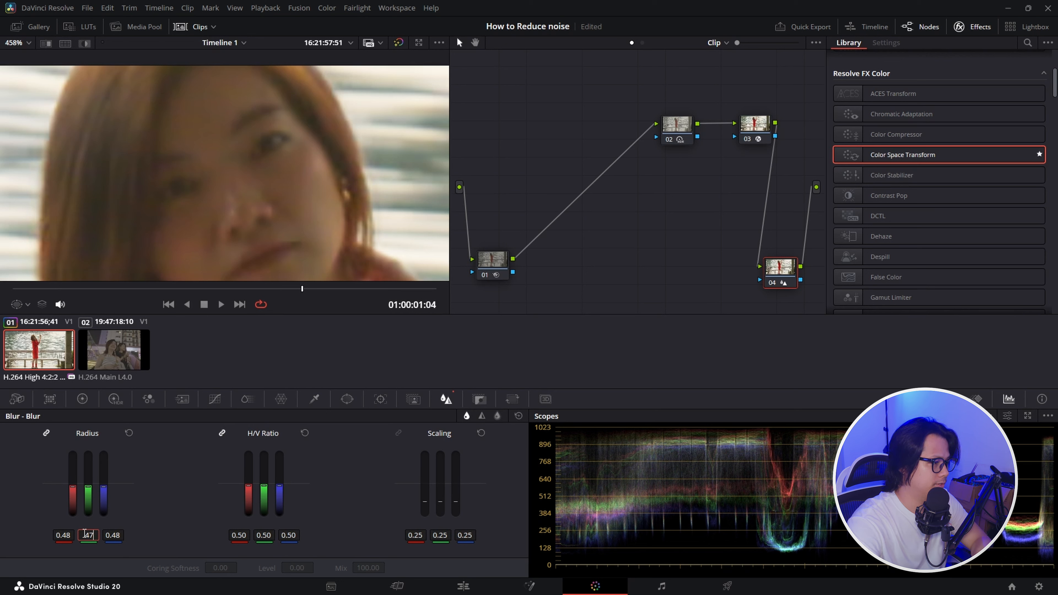
key("Return")
- Examine the sharpened facial detail and hair at several magnifications, ending with the whole frame fitted in the viewer
scroll(267, 150, "down", 1)
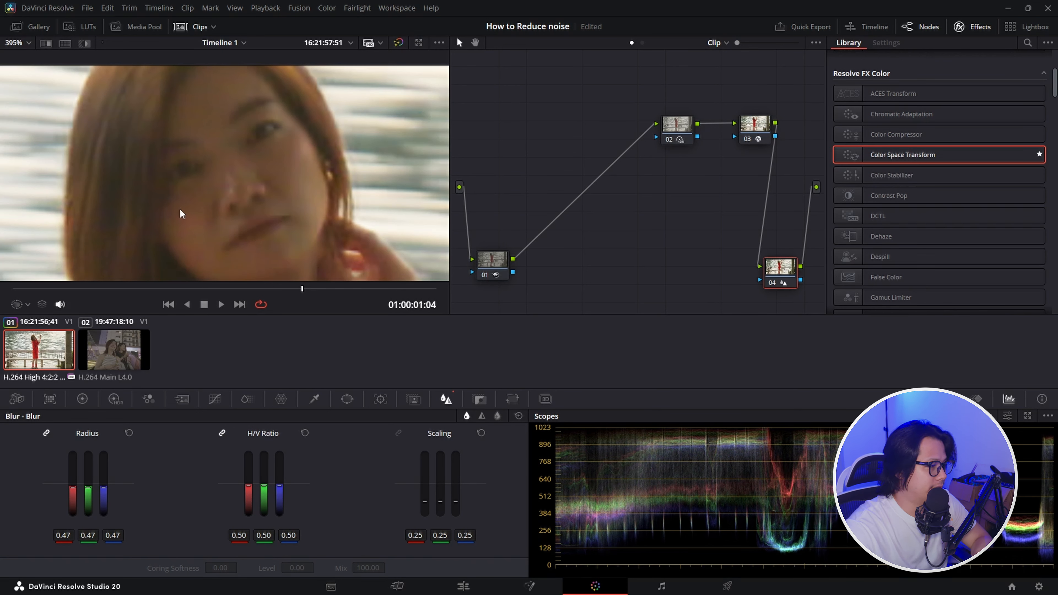
scroll(298, 175, "up", 3)
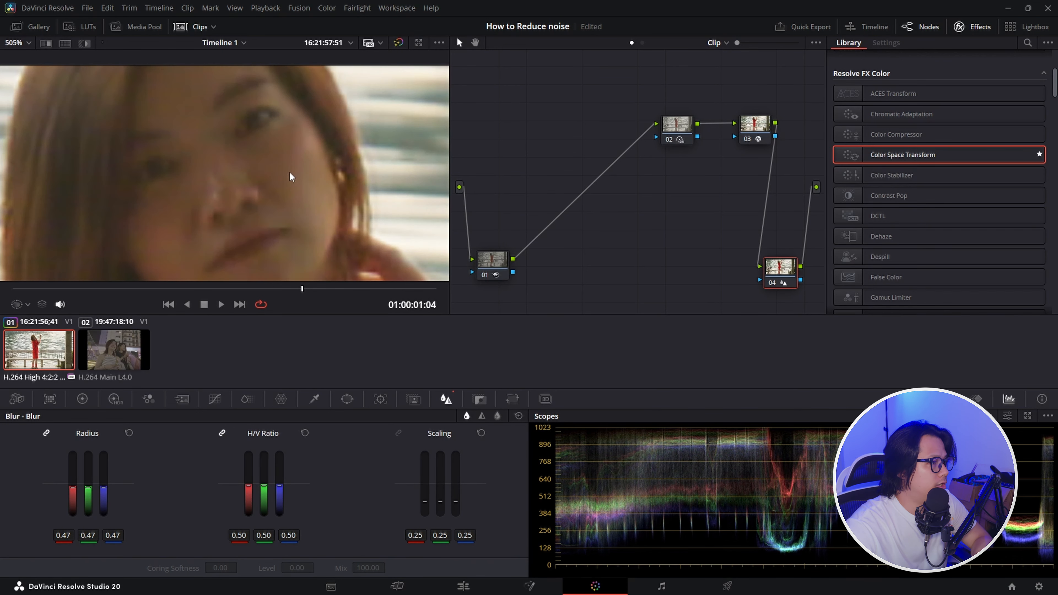
left_click_drag(297, 174, 303, 199)
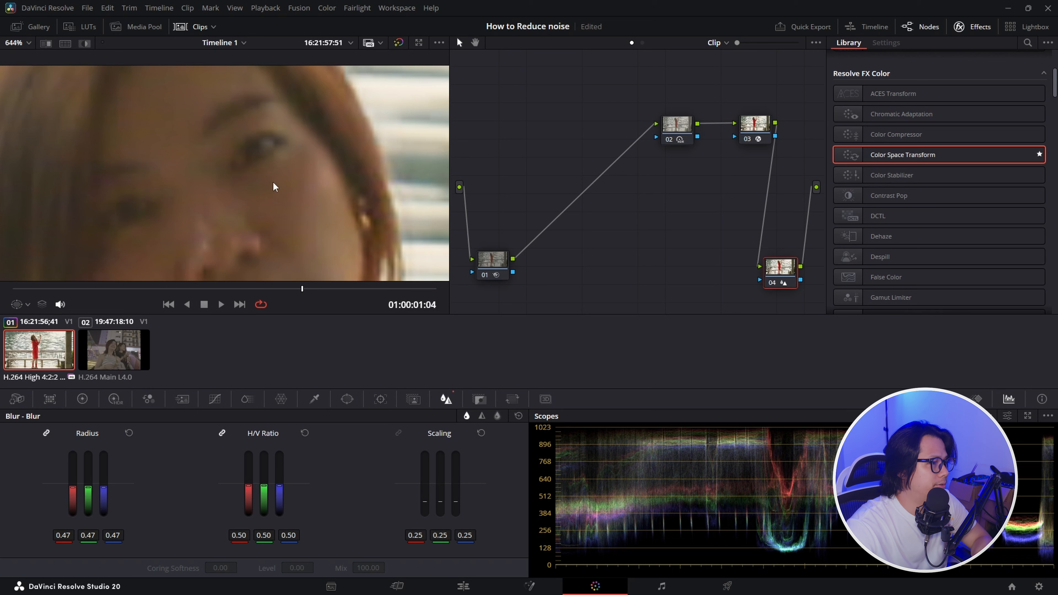
scroll(243, 186, "down", 1)
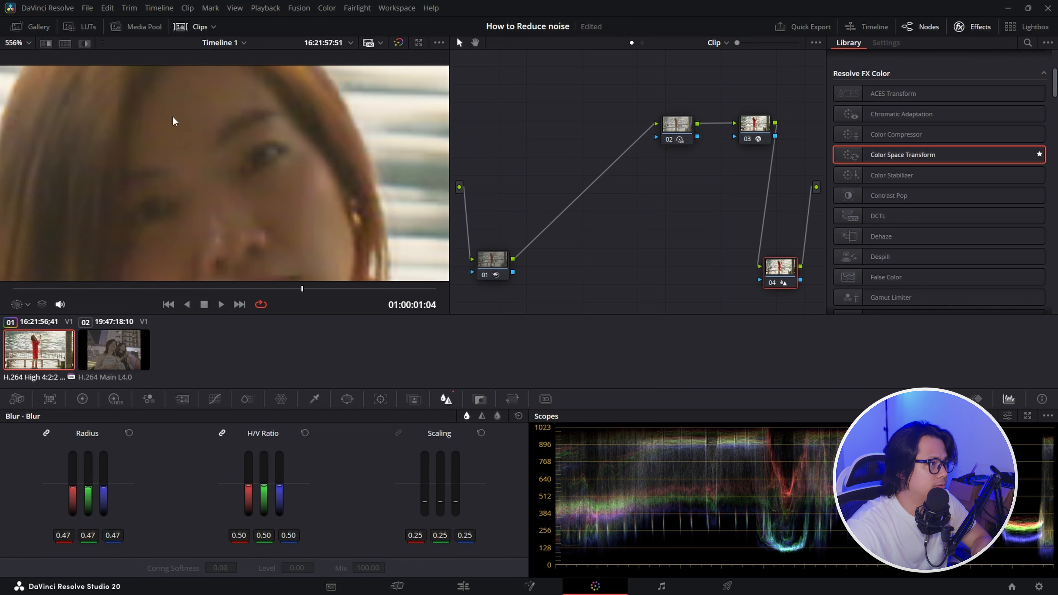
scroll(238, 169, "down", 2)
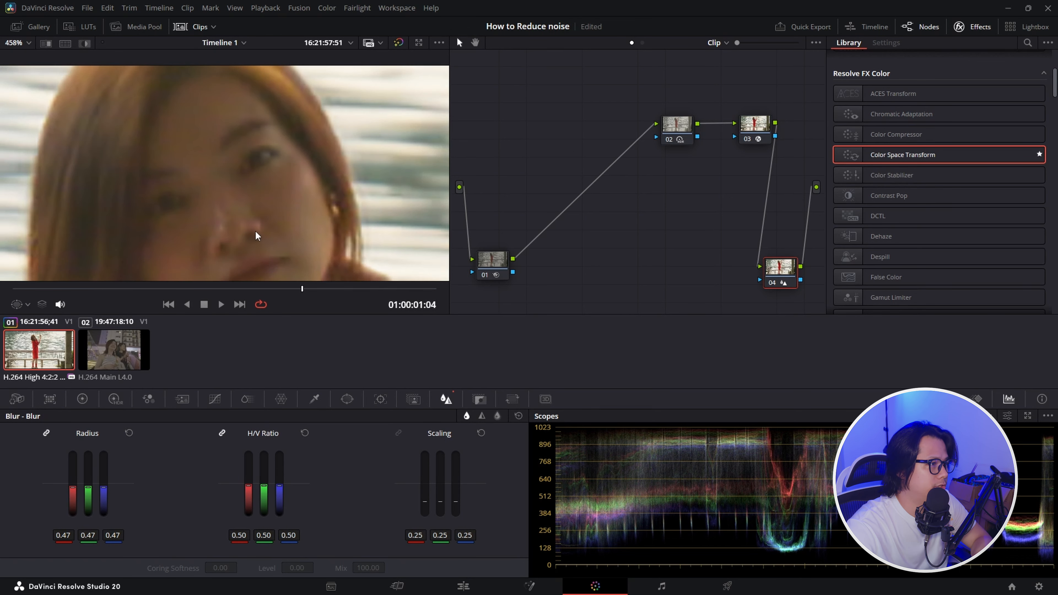
scroll(233, 223, "up", 2)
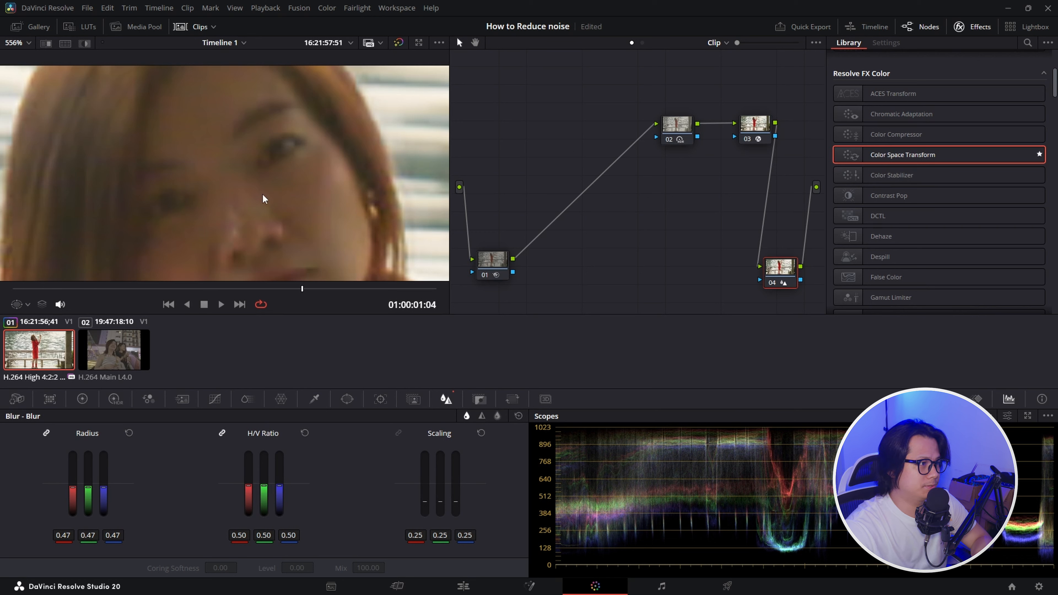
scroll(261, 193, "down", 3)
left_click_drag(262, 220, 257, 189)
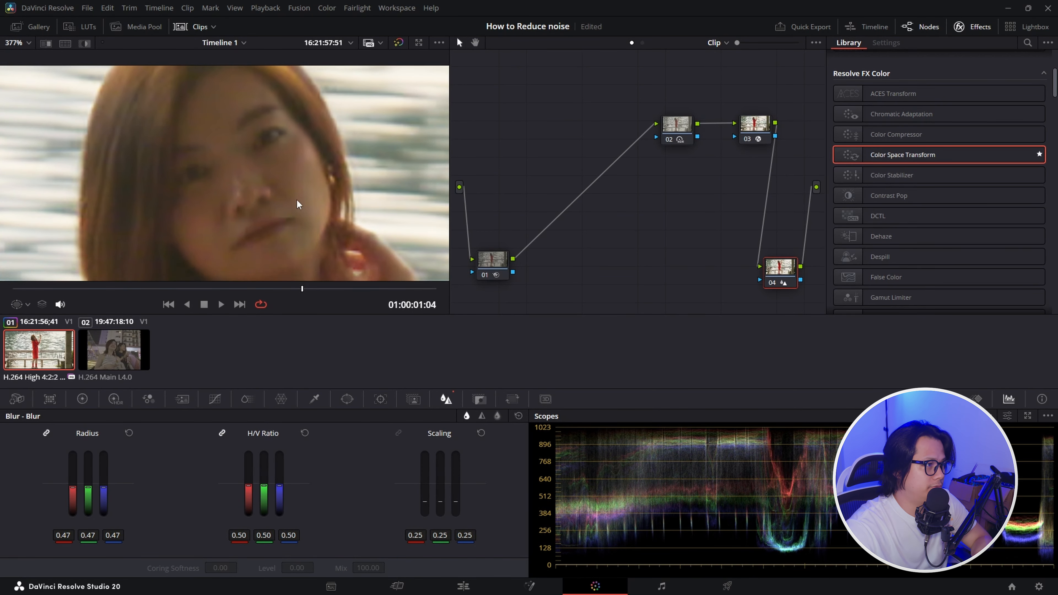
left_click(17, 42)
left_click(17, 62)
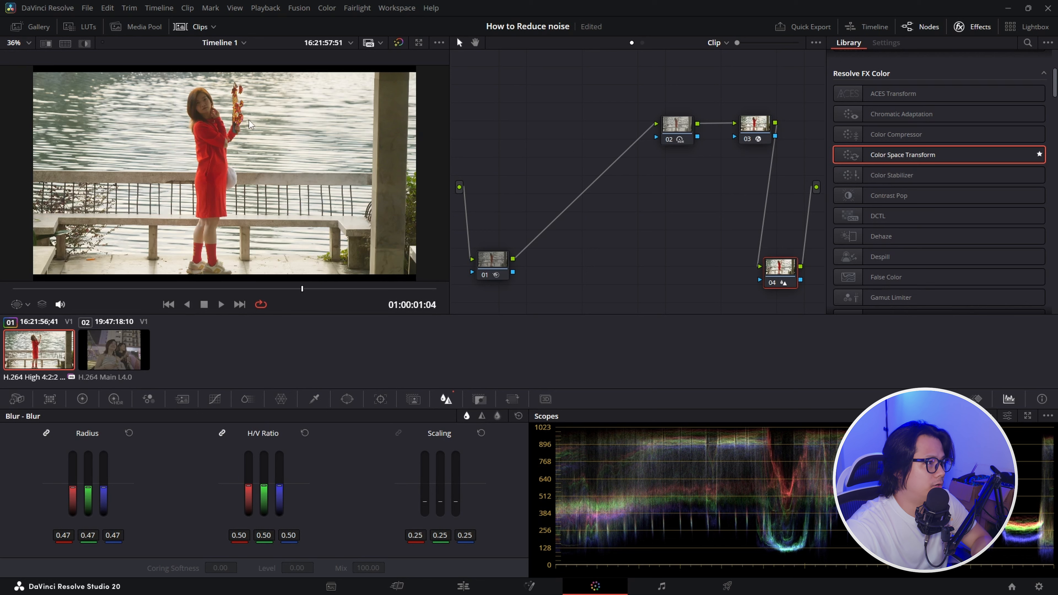
- Line up the first and last nodes at the same height and play the clip from an earlier frame
left_click(158, 289)
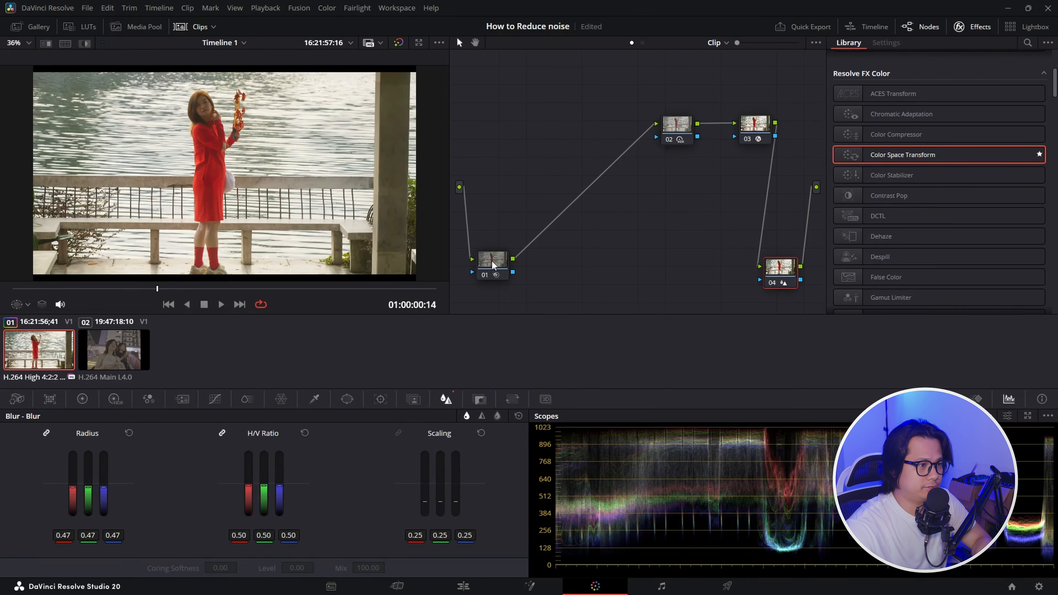
left_click_drag(491, 262, 491, 271)
left_click_drag(791, 276, 794, 277)
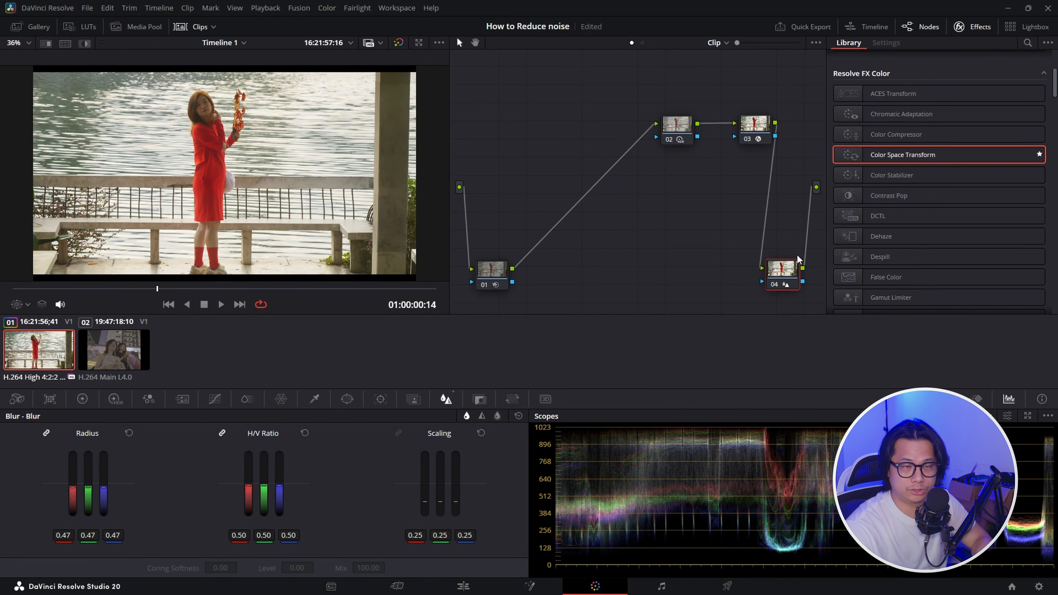
key("space")
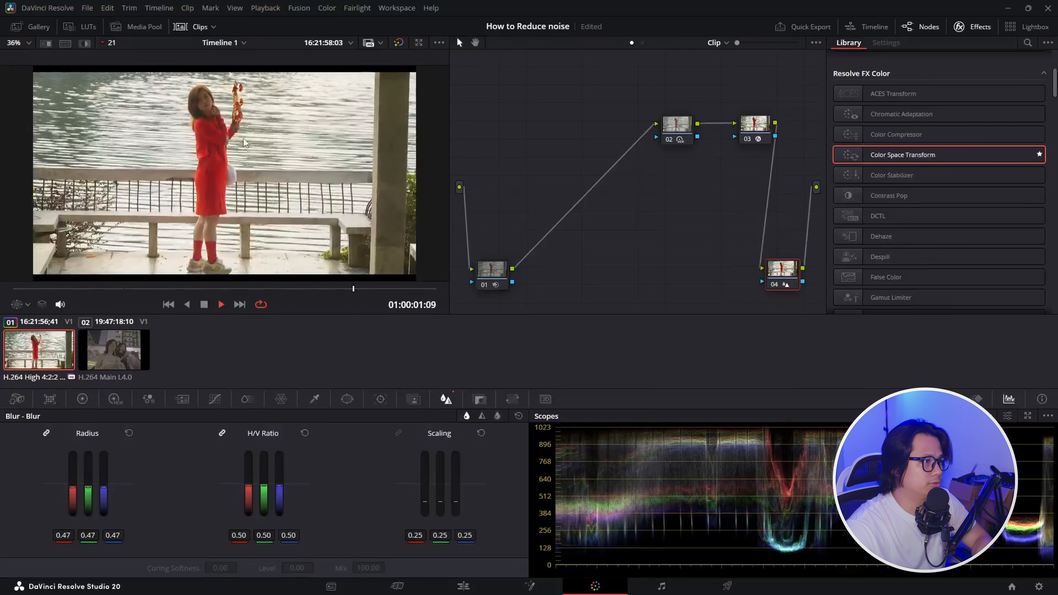
key("space")
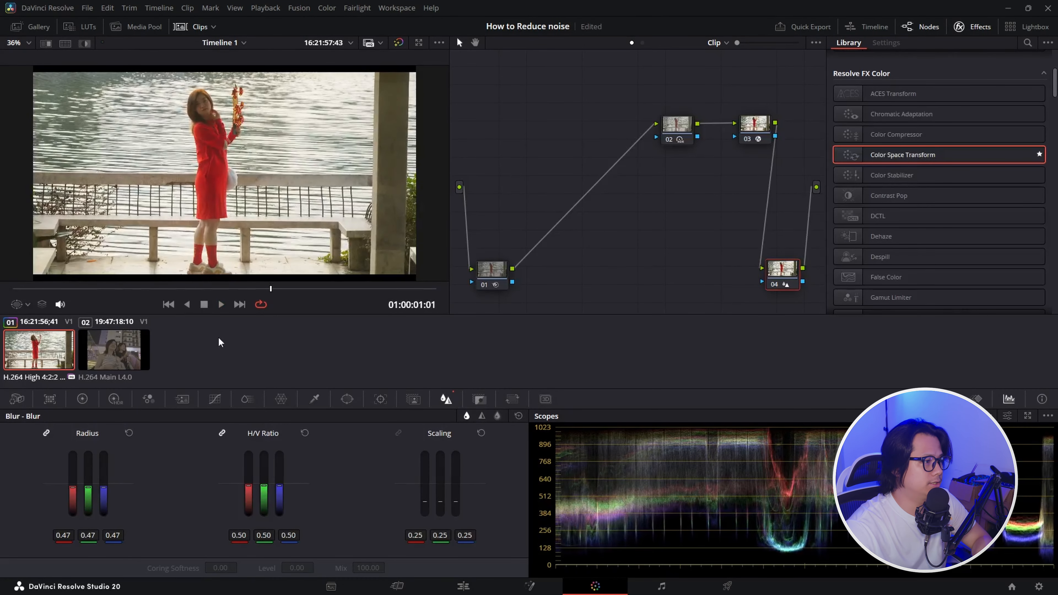
- Apply a Color Space Transform to the second clip's node, converting Panasonic V-Gamut and V-Log to Rec.709 and Gamma 2.4
left_click(122, 348)
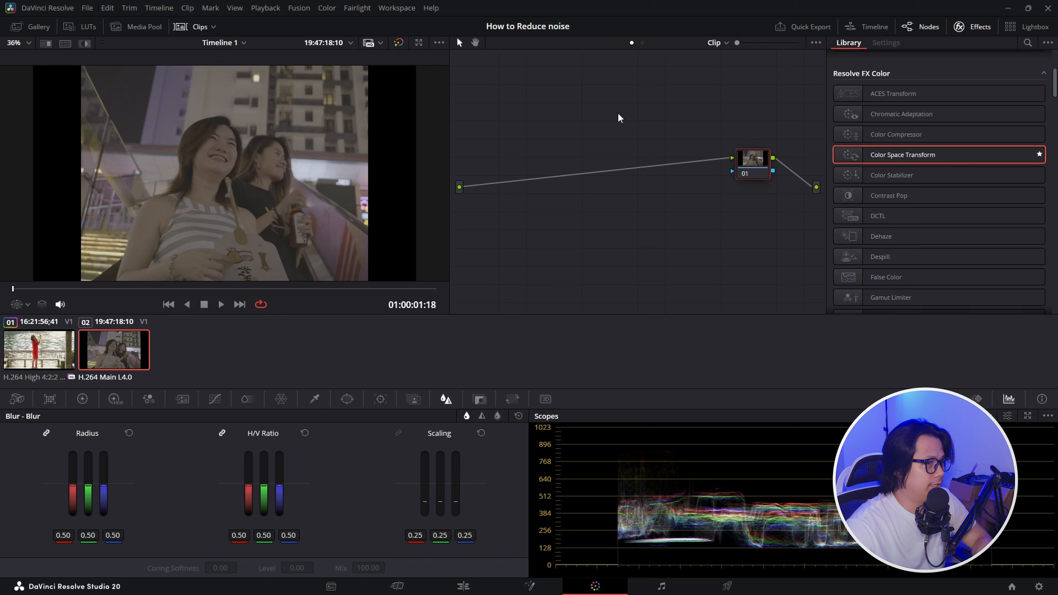
left_click_drag(750, 164, 752, 159)
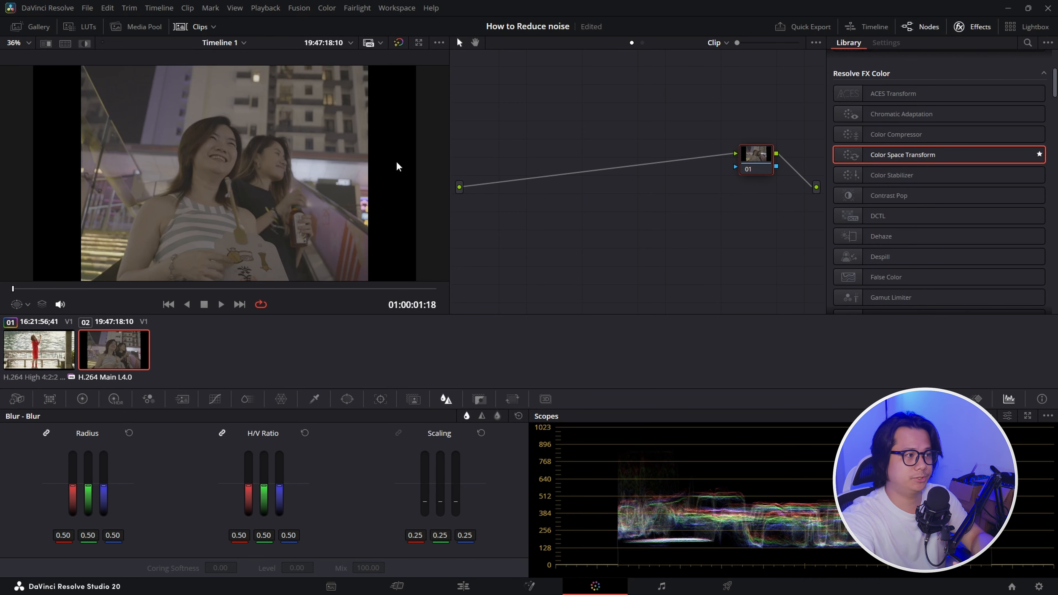
left_click_drag(886, 157, 753, 151)
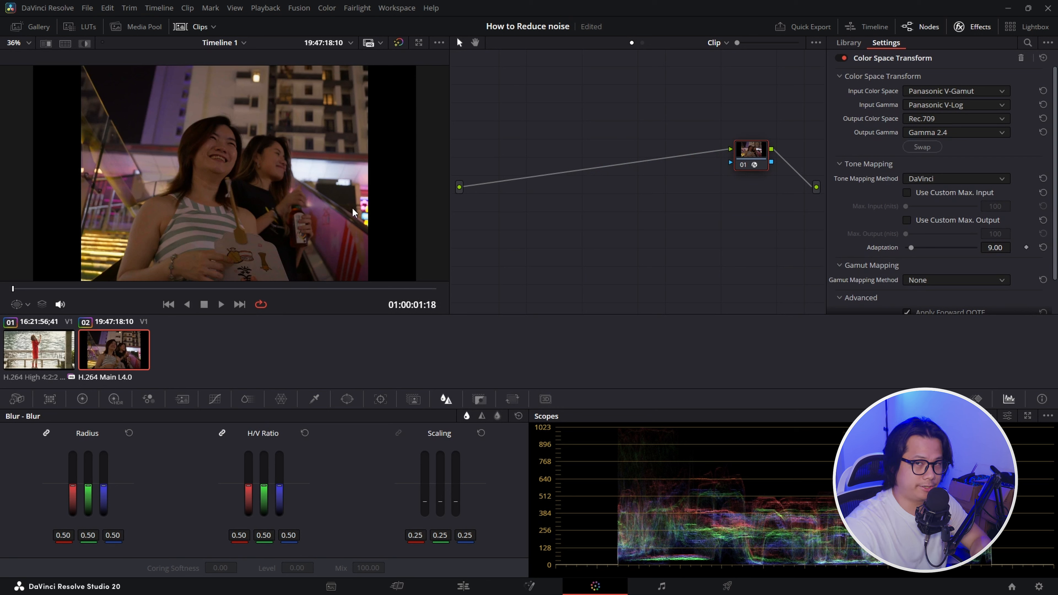
- Insert a serial node before the Color Space Transform node and raise its HDR Global exposure to 0.94
left_click_drag(760, 160, 563, 165)
key("shift+s")
left_click(115, 399)
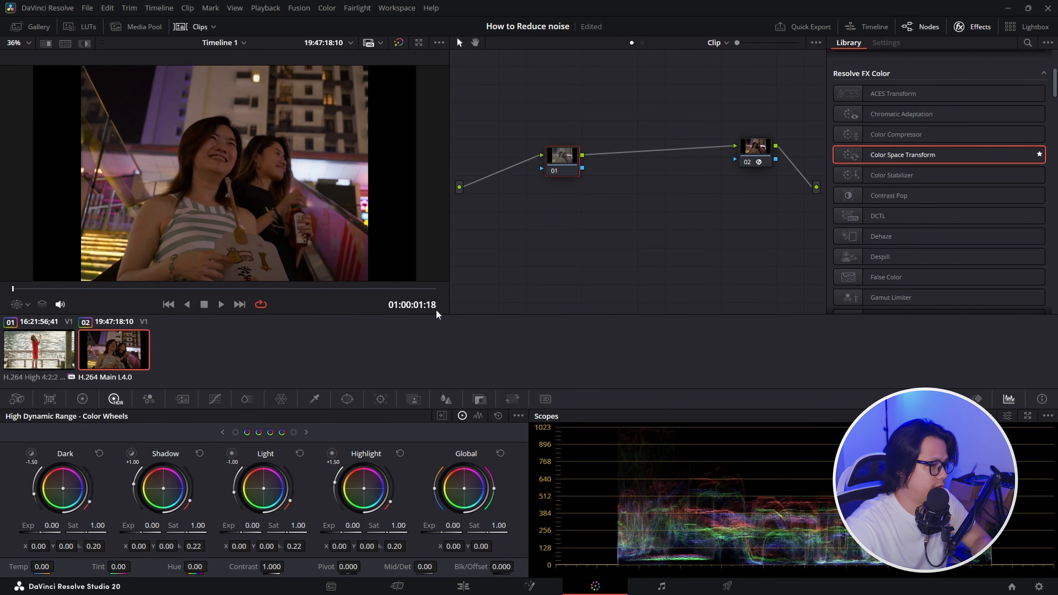
left_click_drag(445, 529, 487, 528)
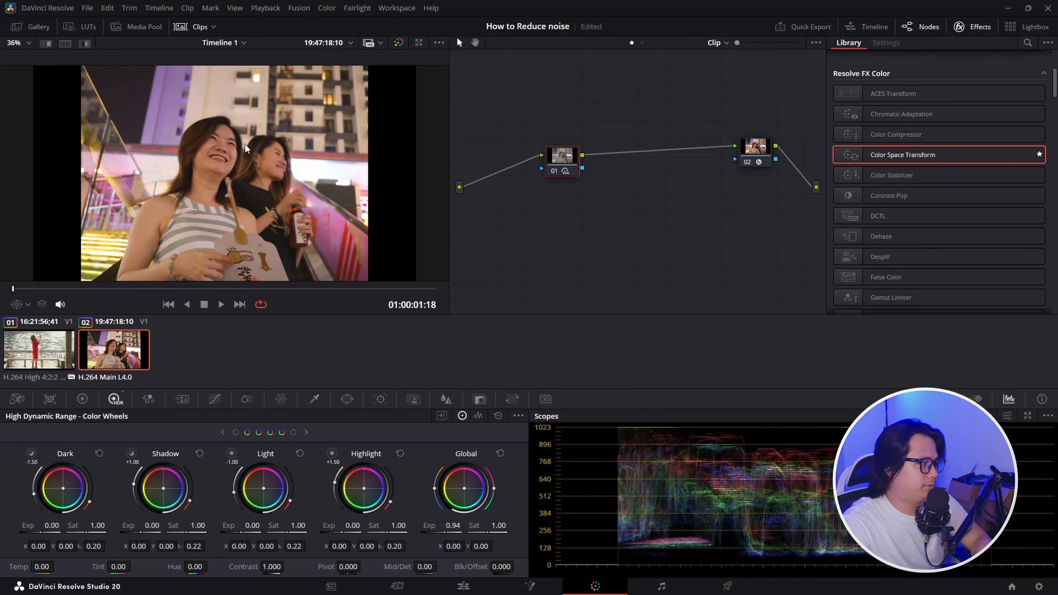
- Examine the noise on the two women's faces and clothing, and shift the exposure node slightly toward the transform node
scroll(254, 215, "up", 8)
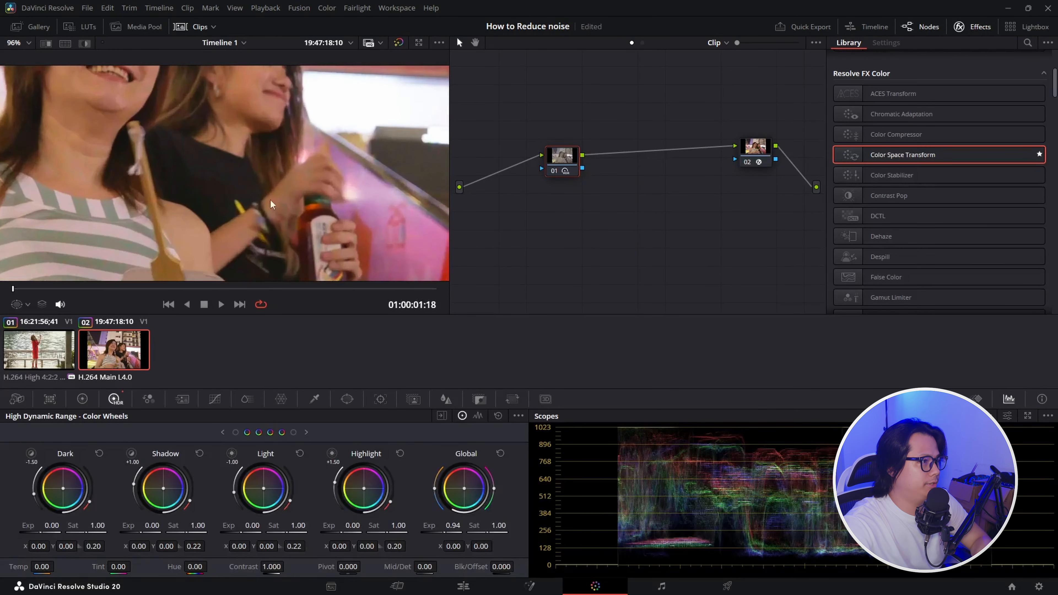
left_click_drag(296, 236, 258, 222)
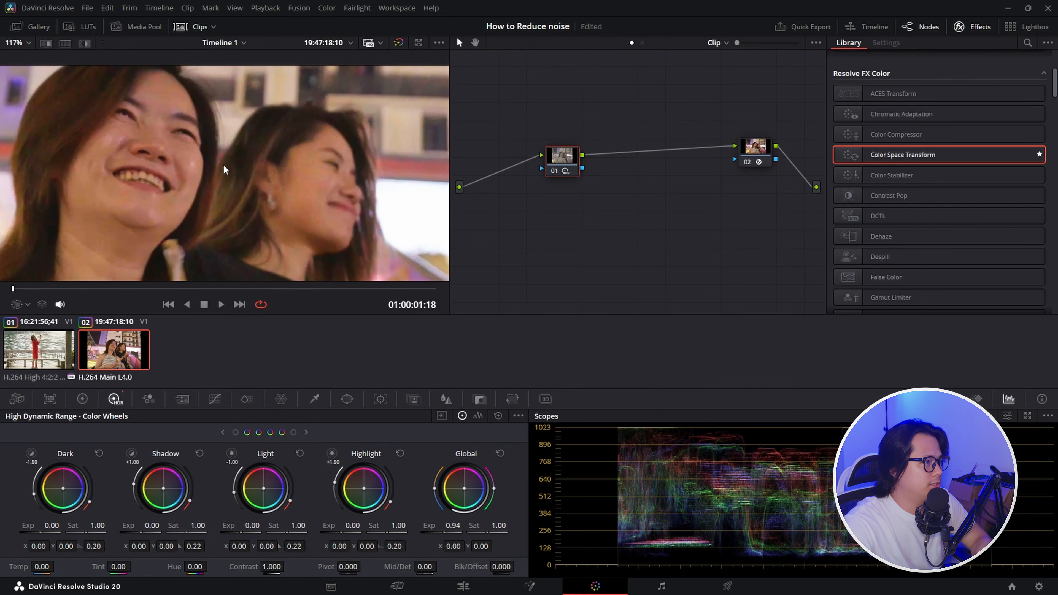
scroll(266, 214, "down", 2)
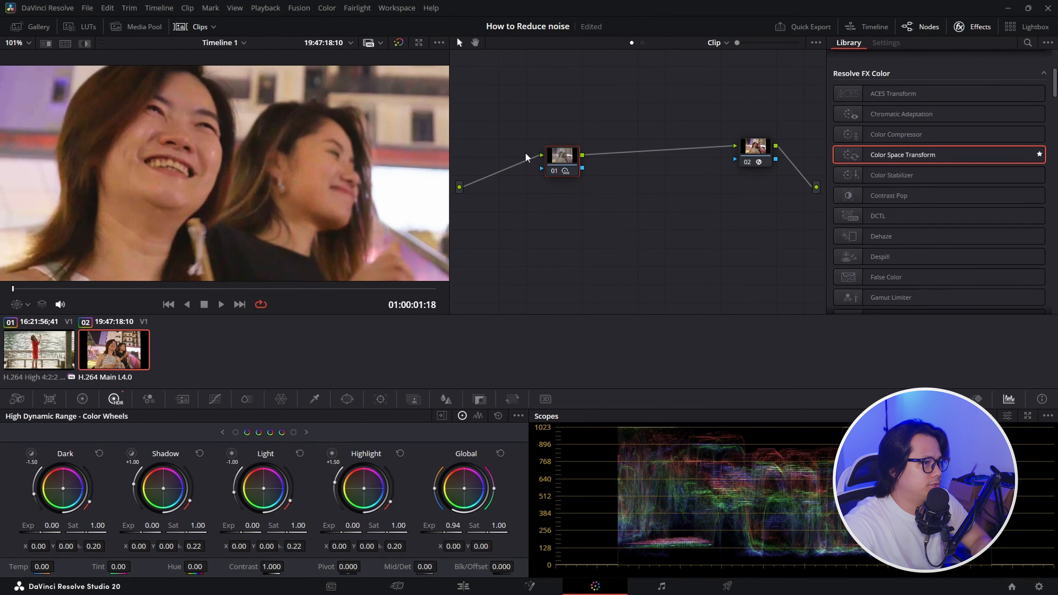
left_click_drag(566, 168, 579, 162)
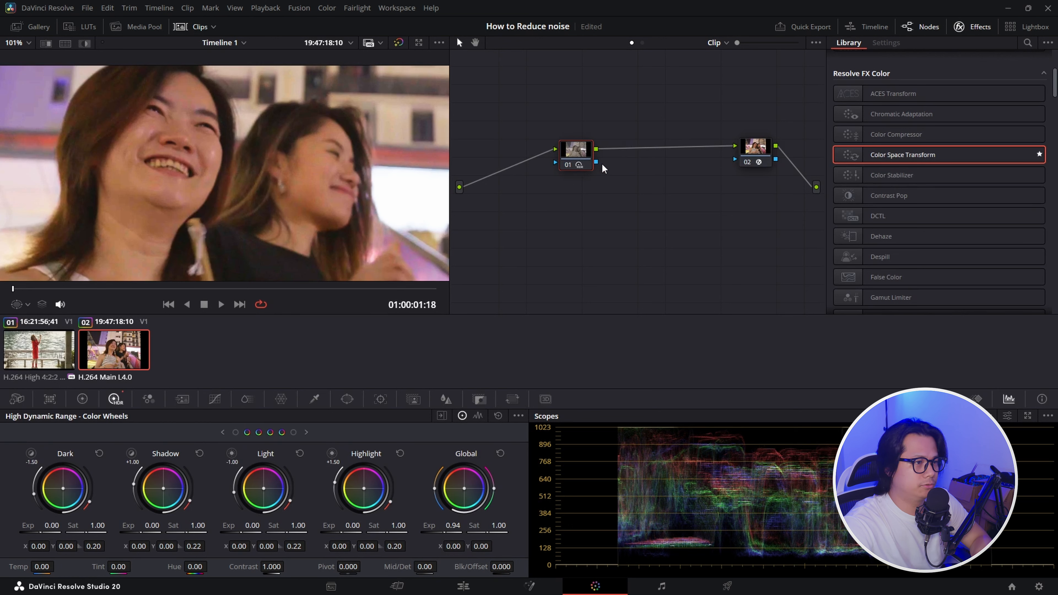
- Insert a serial node before the exposure node, place it below the chain and open its Motion Effects settings
key("shift+s")
left_click_drag(579, 192, 505, 279)
left_click(182, 399)
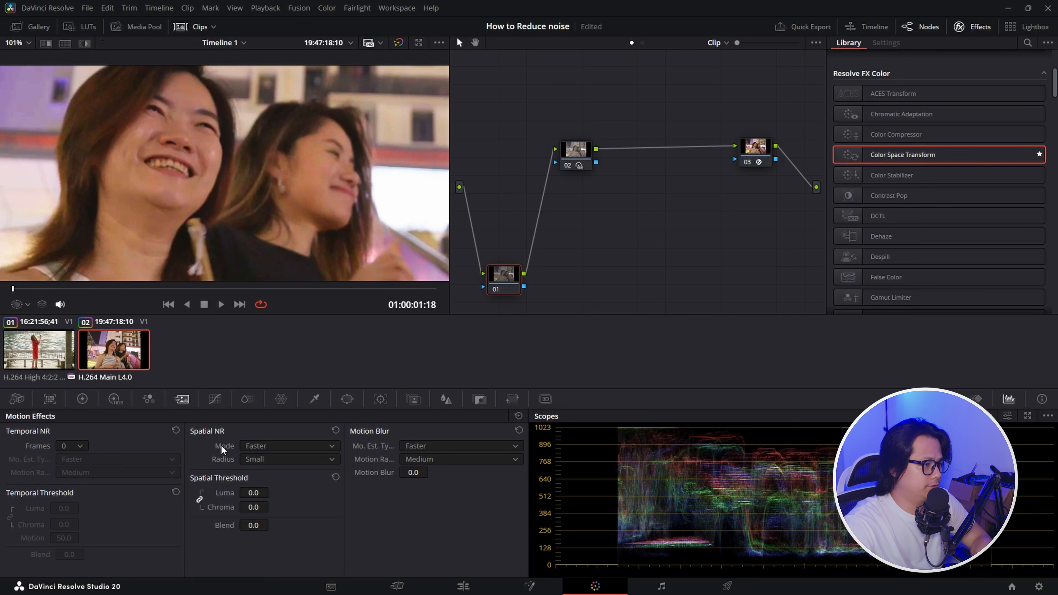
- Set the new node's Spatial NR mode to AI UltraNR and analyze the clip's noise profile
left_click(332, 446)
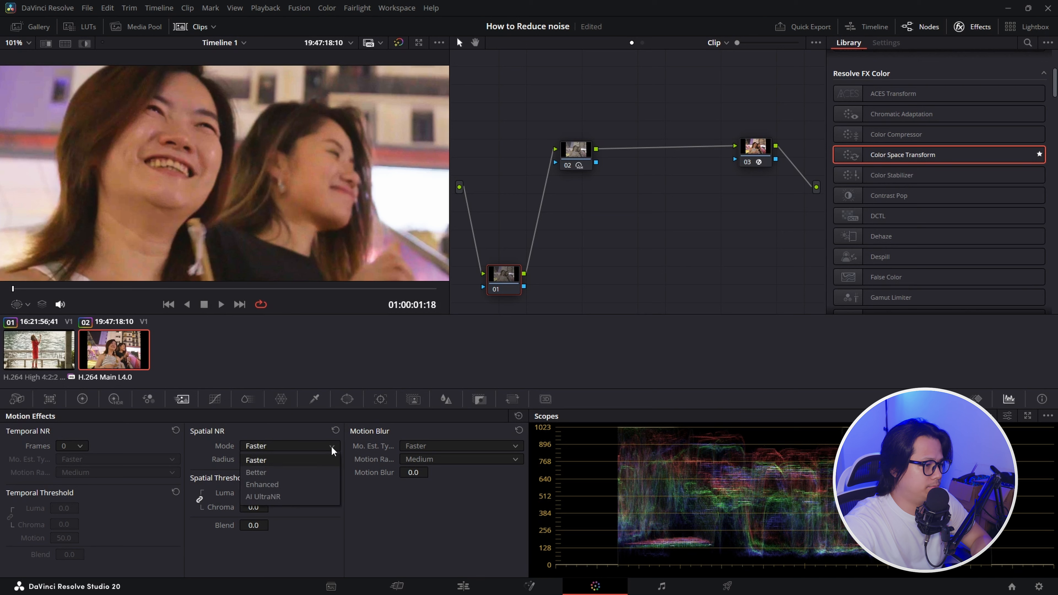
left_click(292, 496)
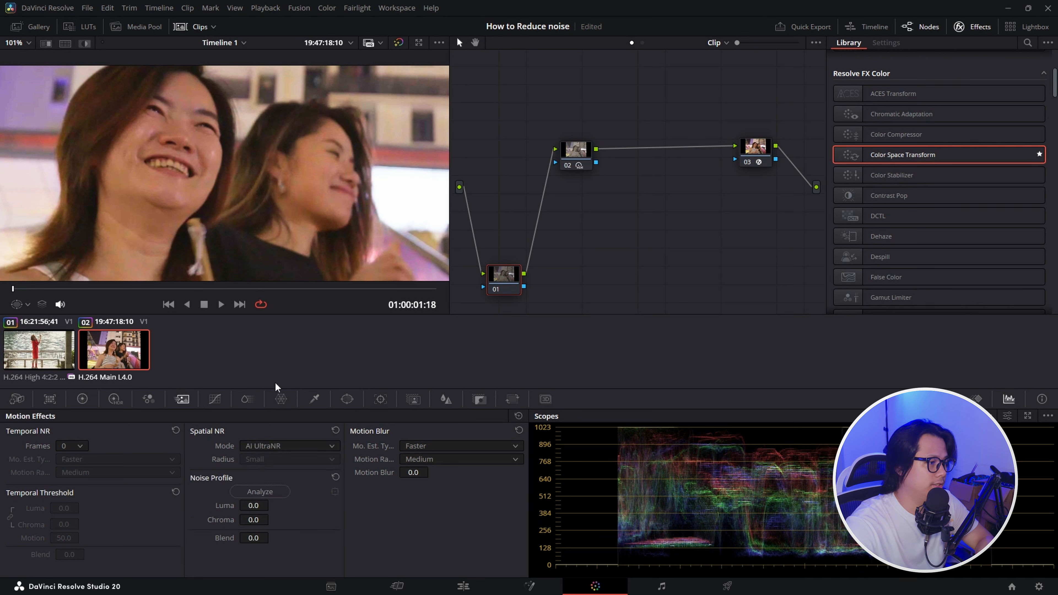
left_click(262, 490)
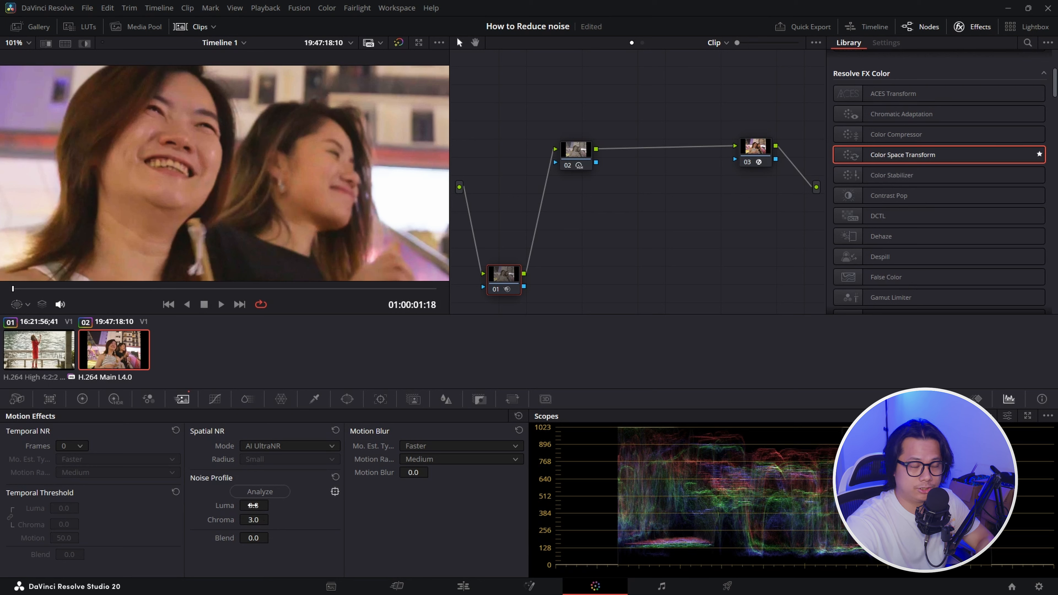
- Move the noise sample area to the front woman's shoulder and then onto the black shirt of the woman behind
left_click(24, 41)
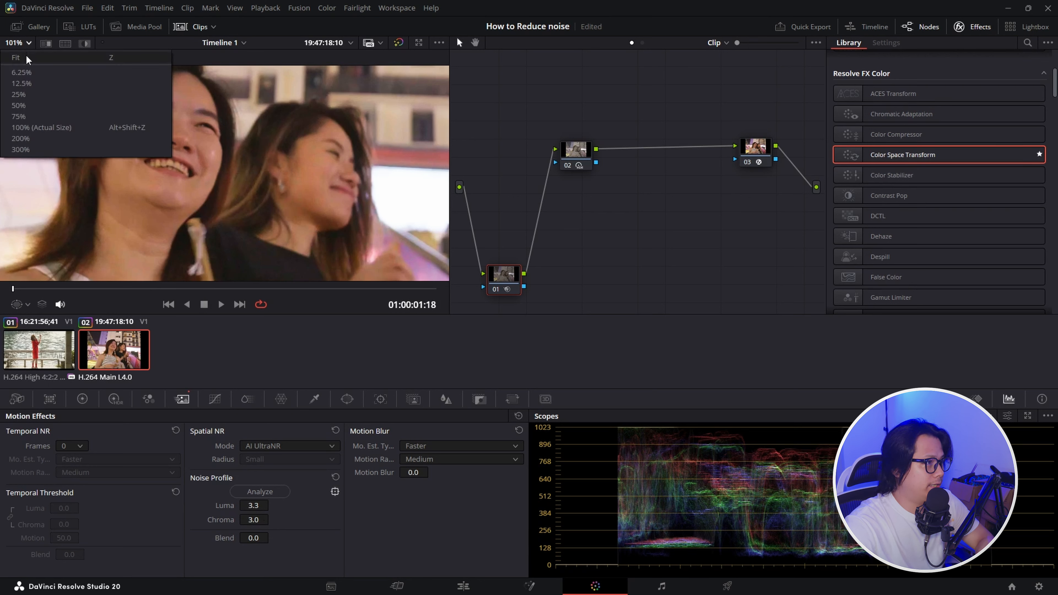
left_click(25, 62)
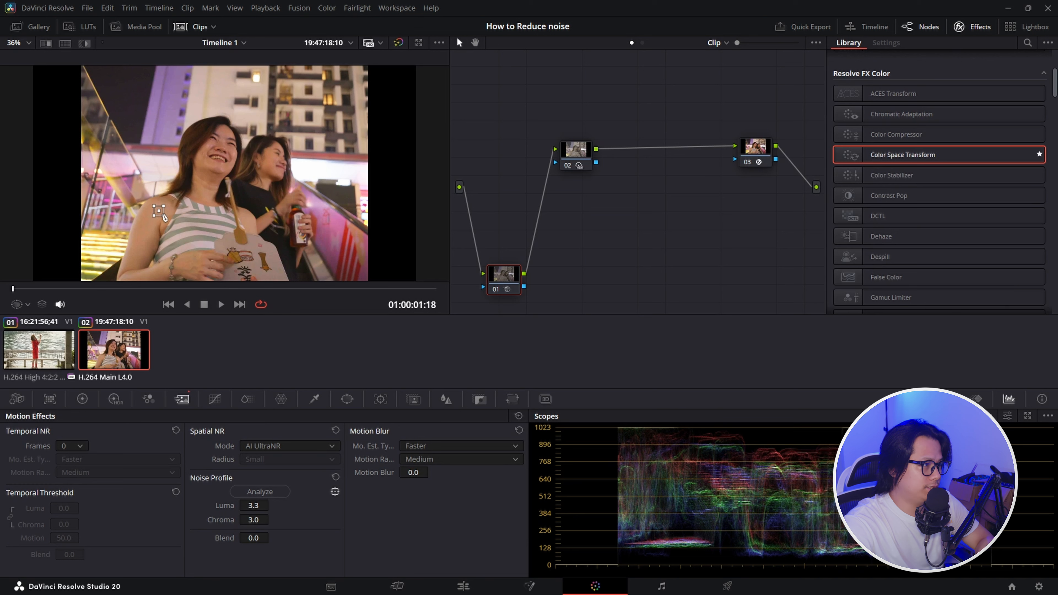
left_click_drag(164, 220, 167, 221)
scroll(238, 220, "up", 5)
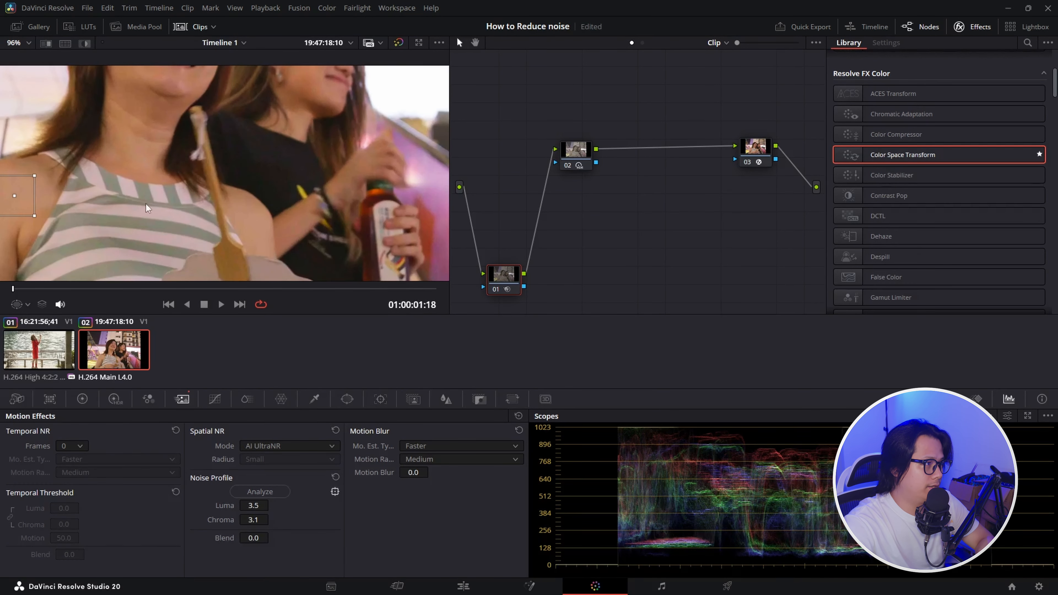
scroll(146, 203, "down", 1)
left_click_drag(28, 200, 244, 168)
scroll(304, 100, "down", 3)
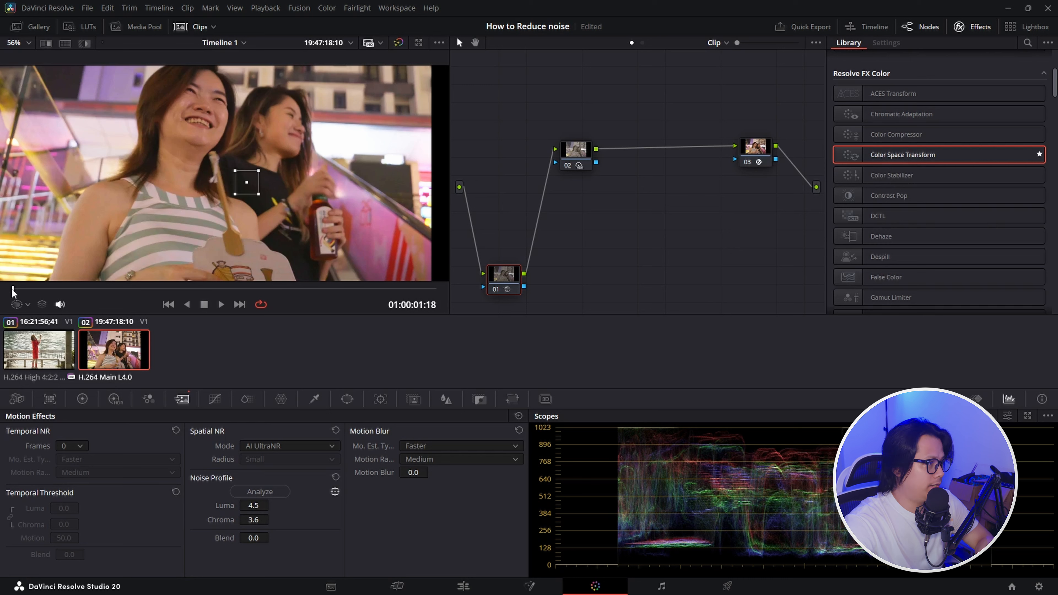
left_click(28, 43)
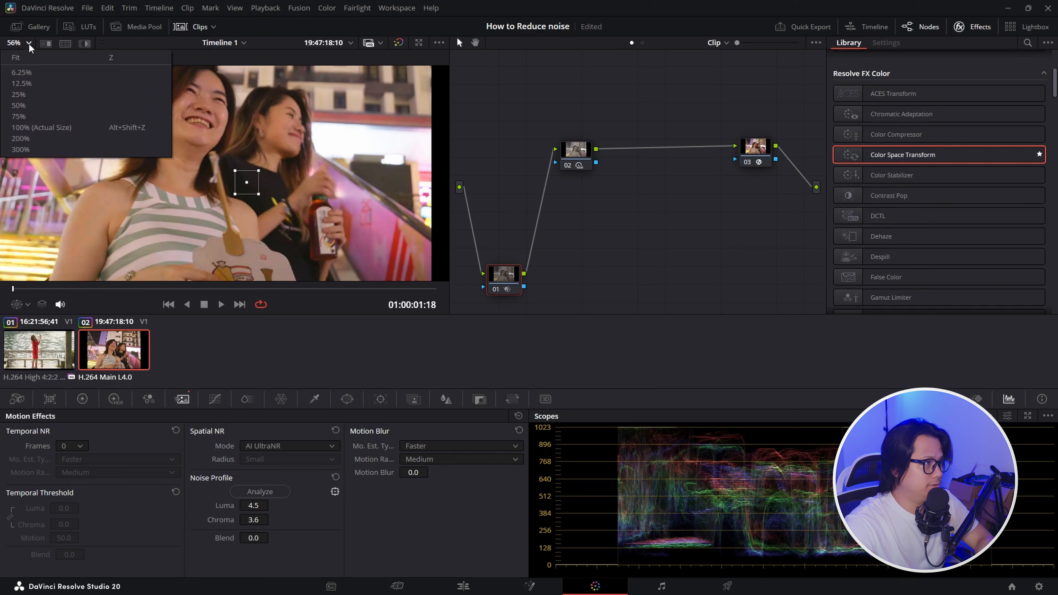
left_click(30, 59)
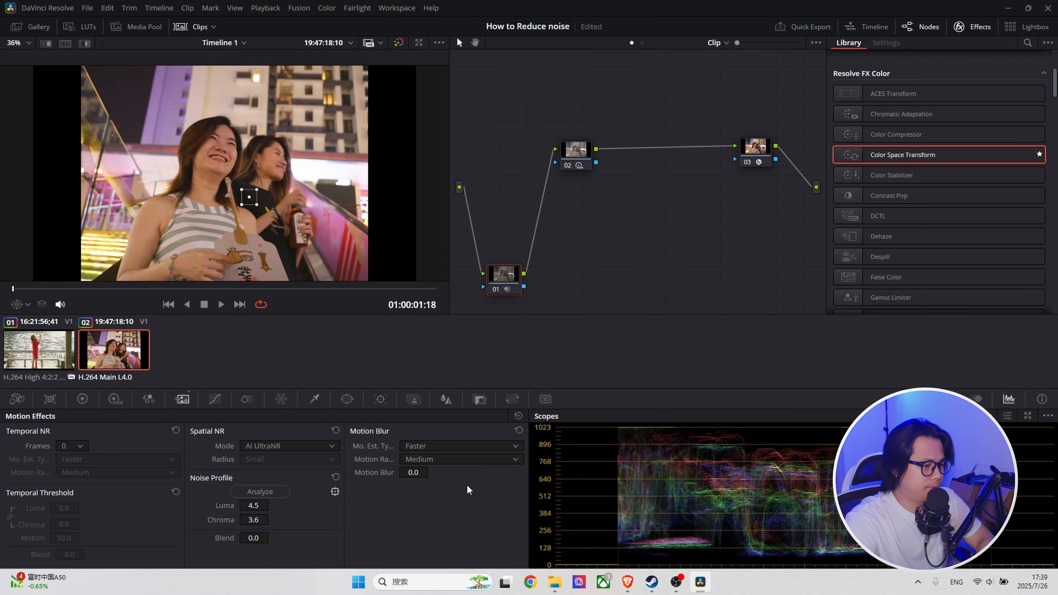
- Switch to the Edit page and play the first clip from the start of the timeline
left_click(466, 586)
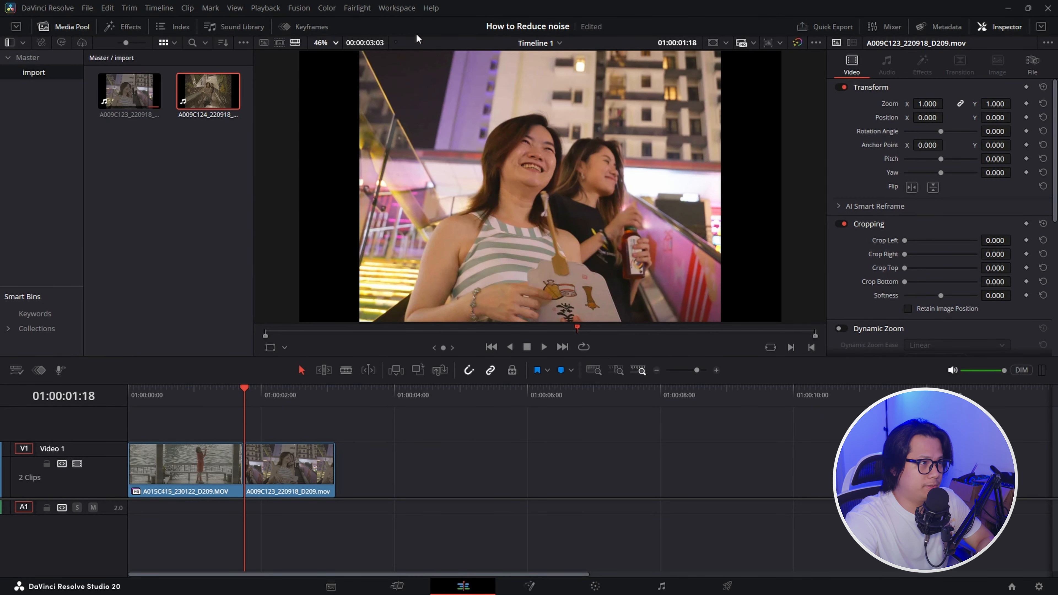
key("Home")
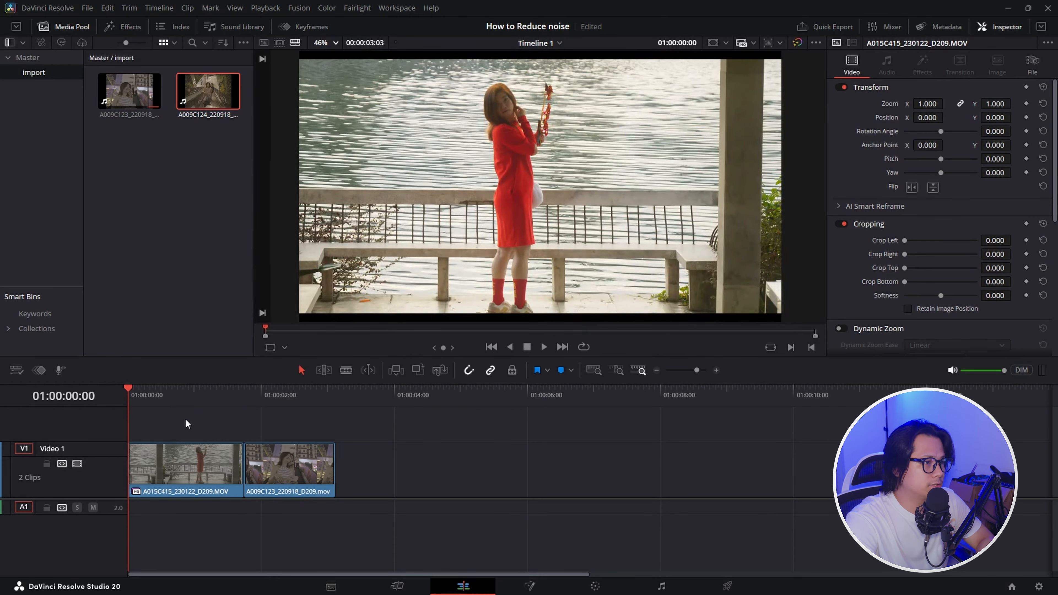
key("space")
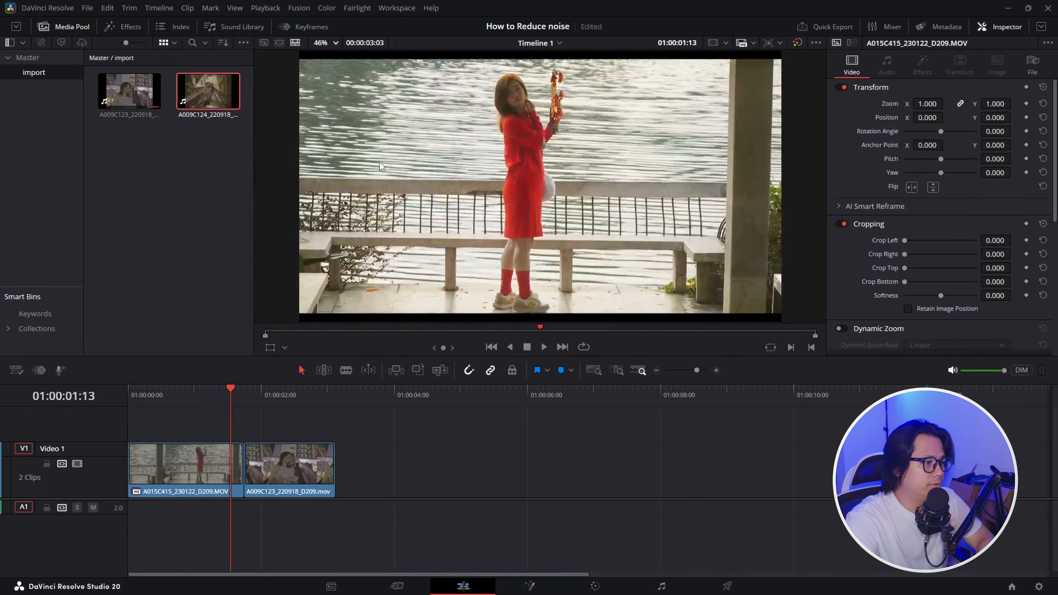
scroll(328, 429, "up", 4)
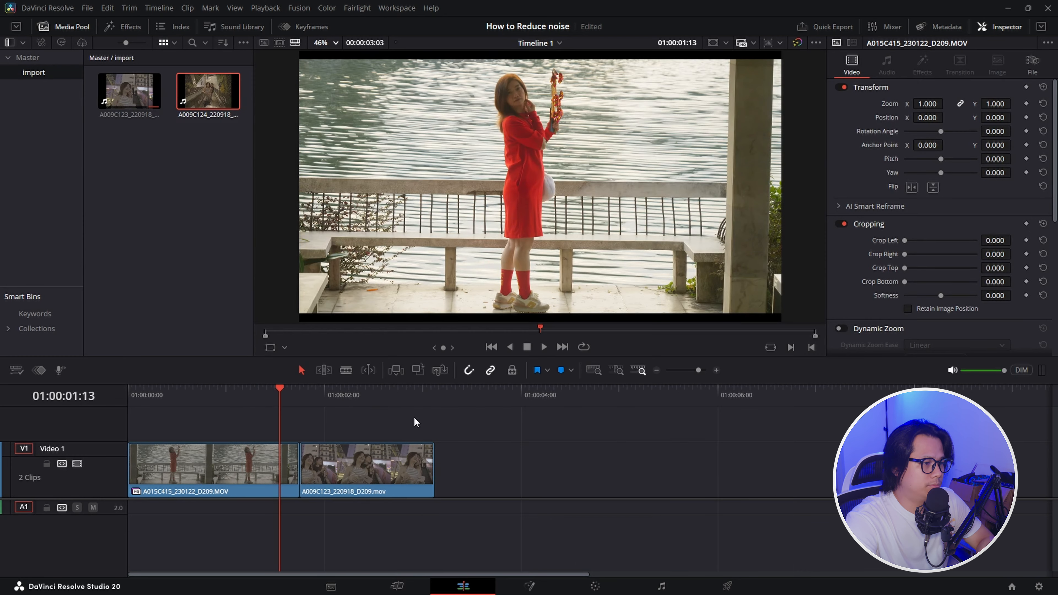
- Play the second clip repeatedly from its beginning and check the playback frame rate
left_click_drag(308, 395, 355, 394)
key("space")
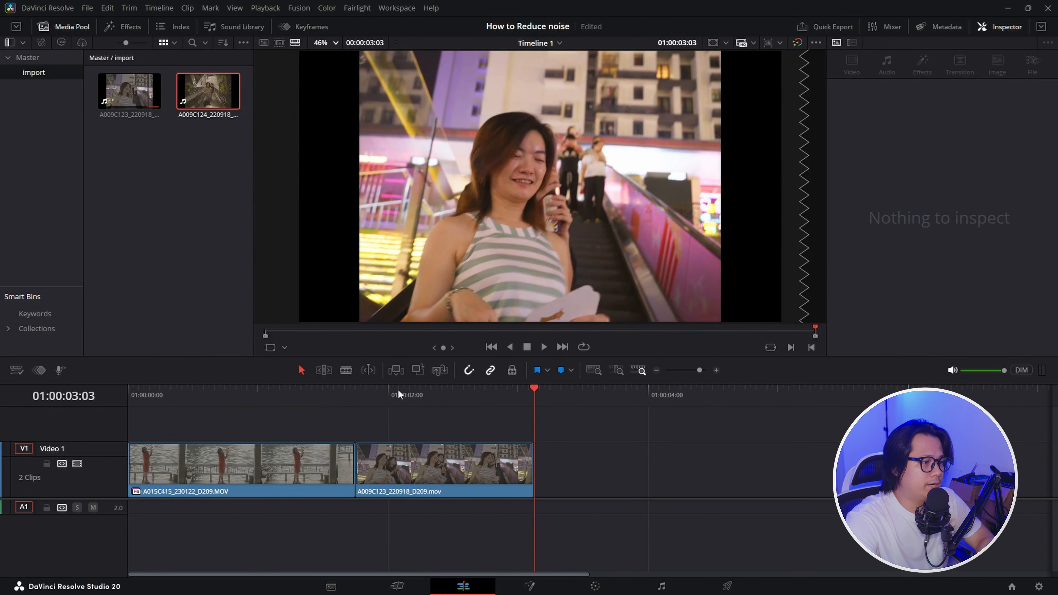
left_click_drag(399, 394, 357, 397)
key("space")
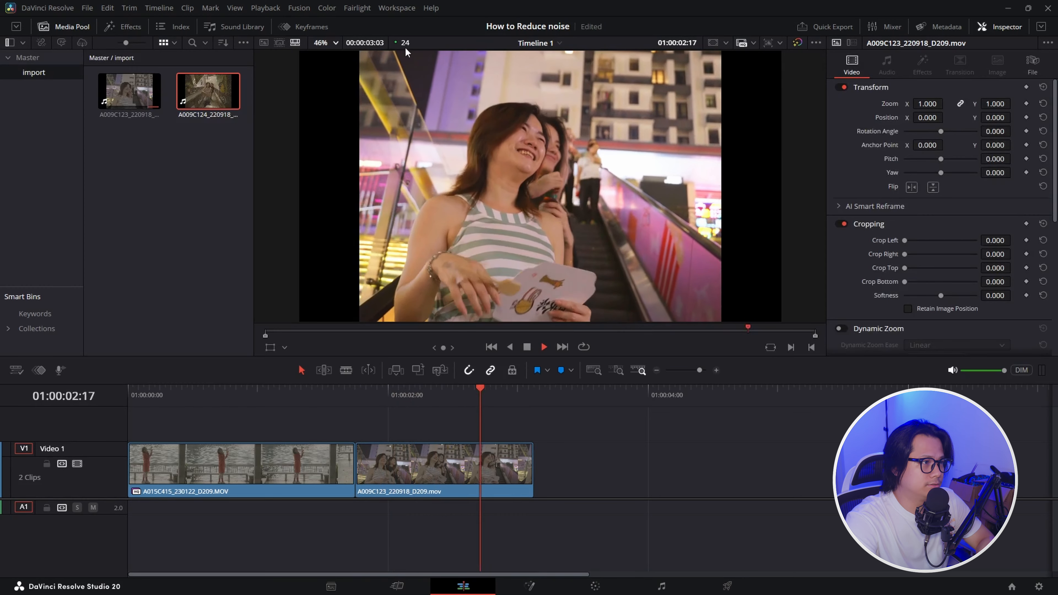
left_click_drag(416, 388, 358, 400)
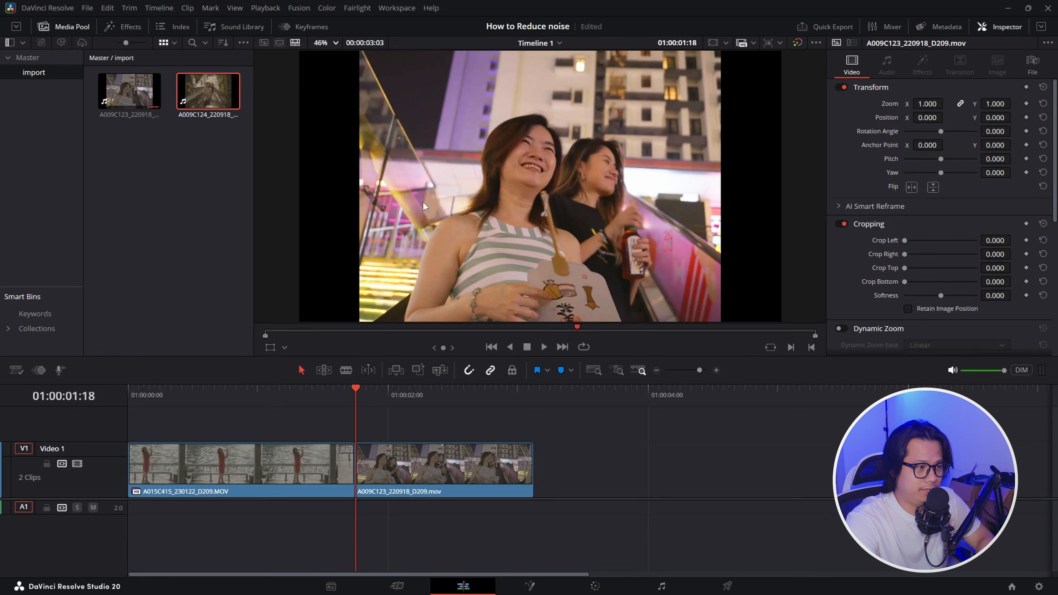
mouse_move(353, 396)
left_mouse_down()
mouse_move(345, 405)
mouse_move(361, 404)
left_mouse_up()
key("space")
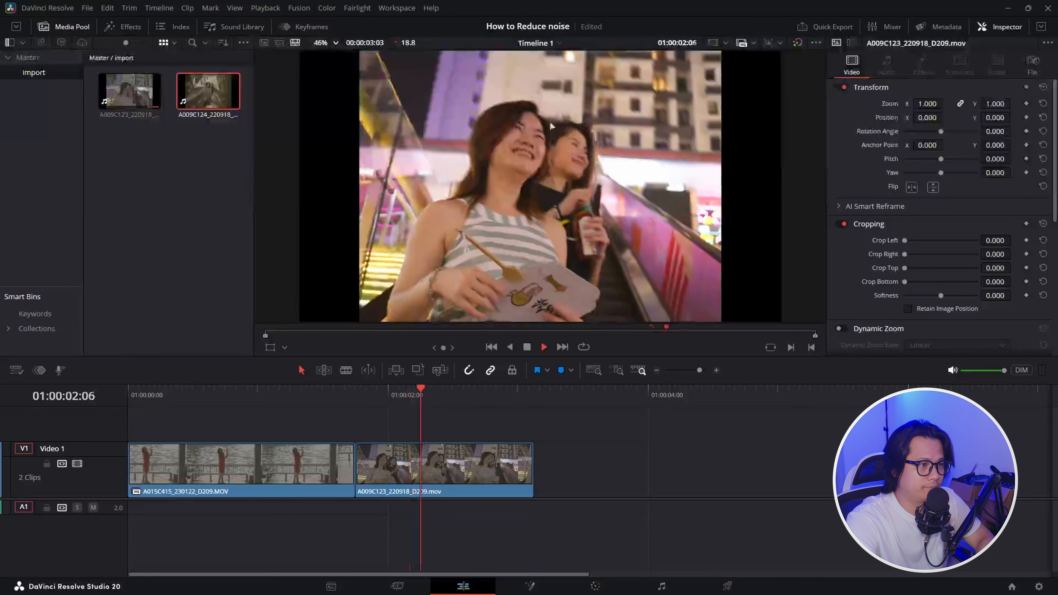
left_click_drag(389, 410, 355, 410)
key("space")
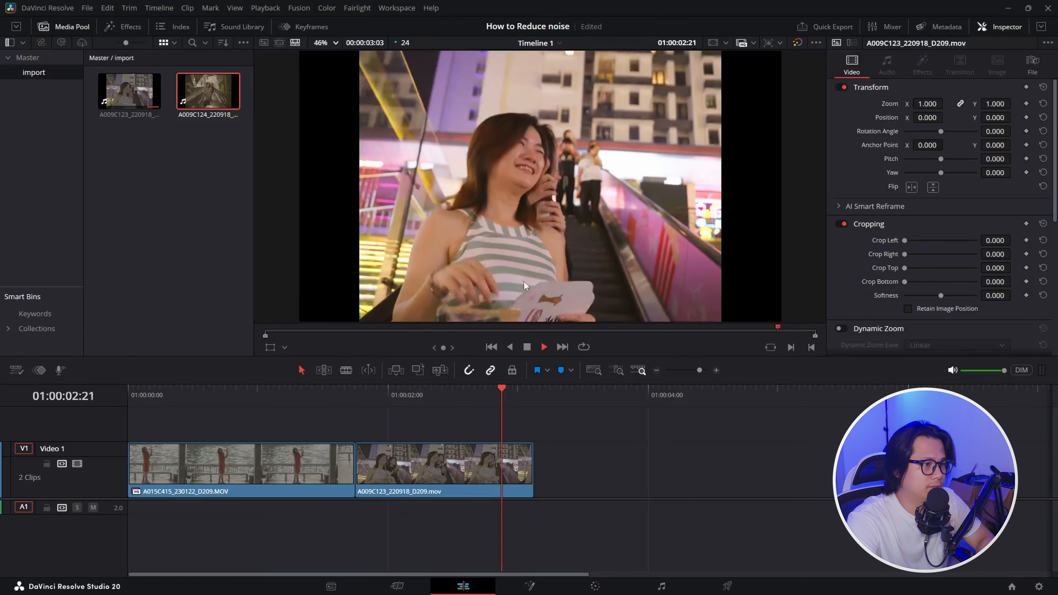
- Return to the start of the timeline and replay the clips to compare their playback
key("Home")
key("space")
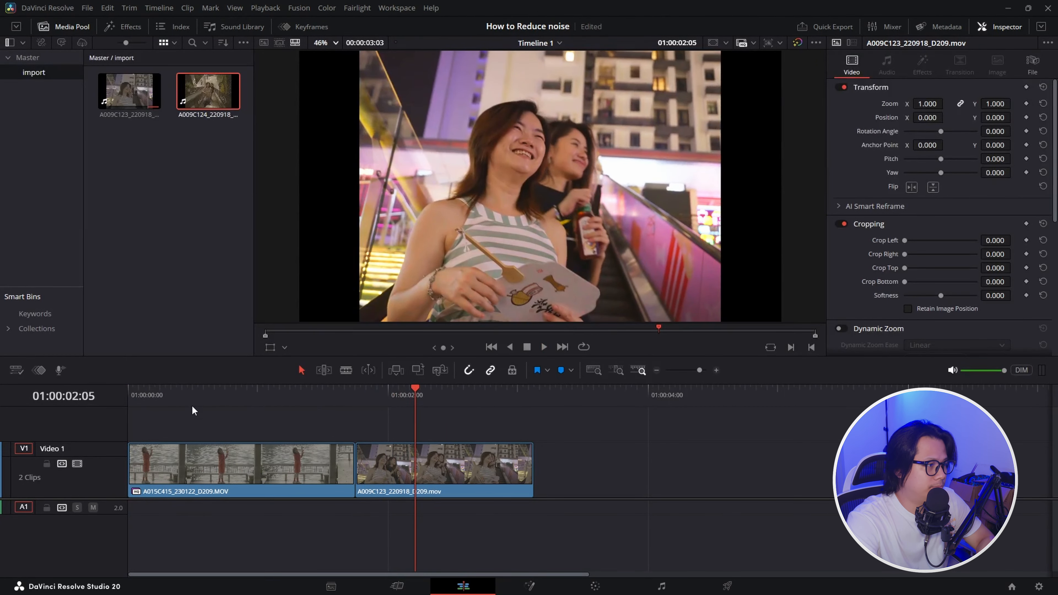
left_click_drag(162, 397, 128, 399)
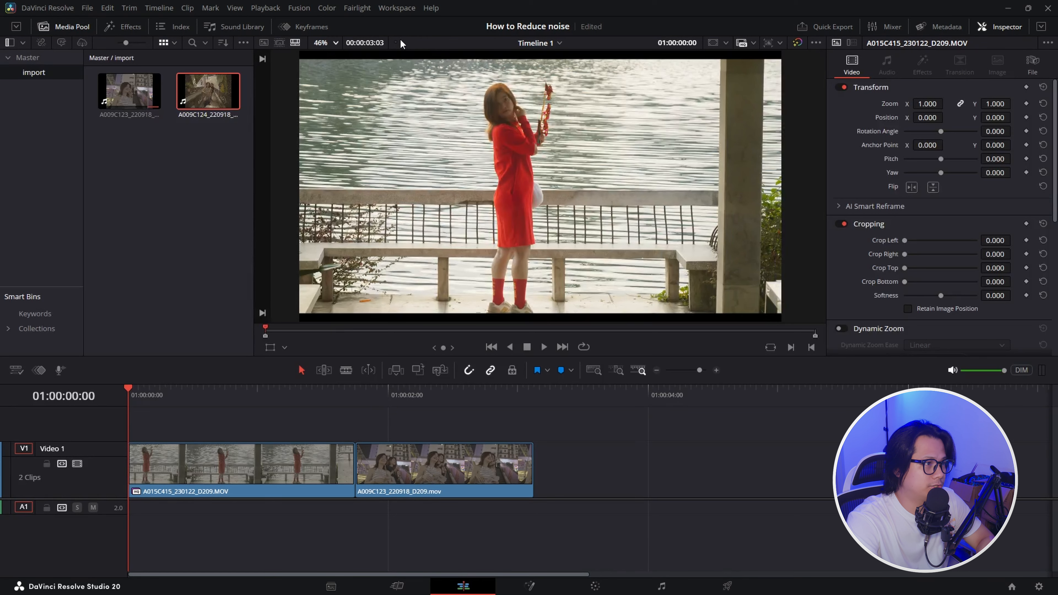
key("space")
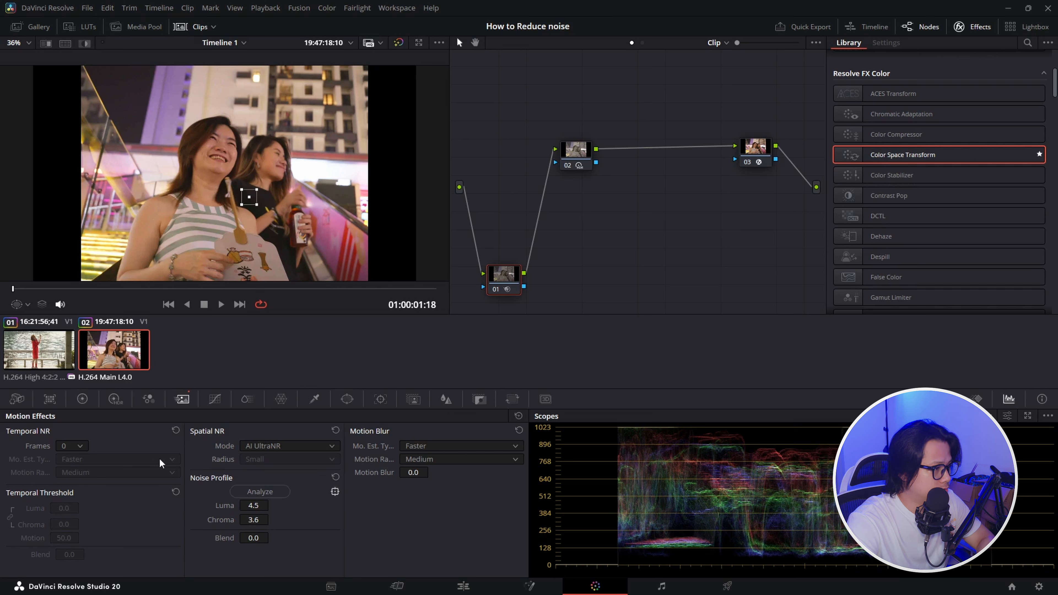
- On the second clip's first node, set the Spatial NR mode to Faster and the Temporal NR frames to 1
left_click(258, 445)
left_click(274, 459)
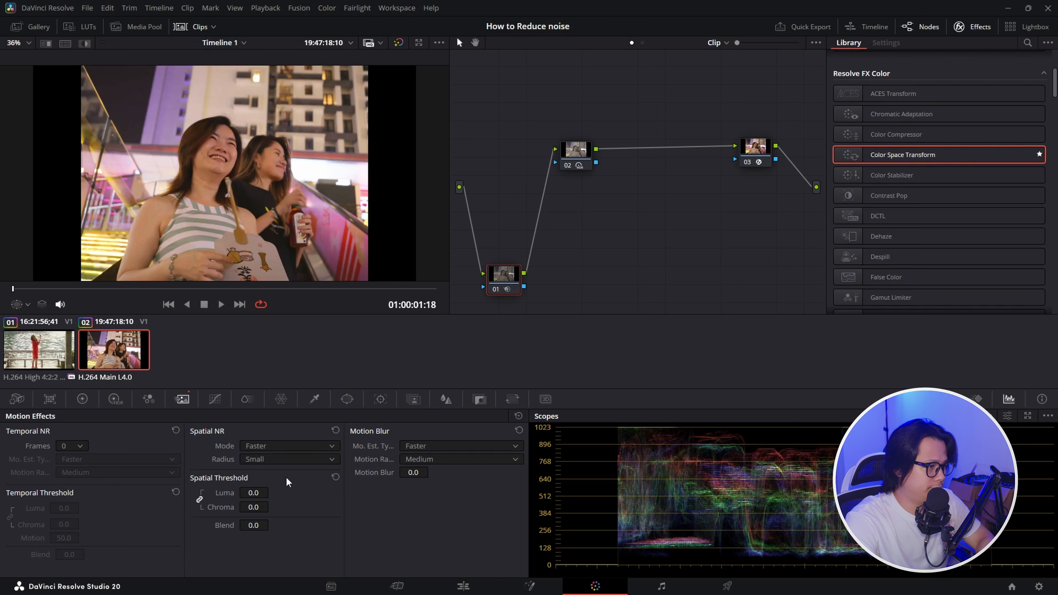
left_click(64, 444)
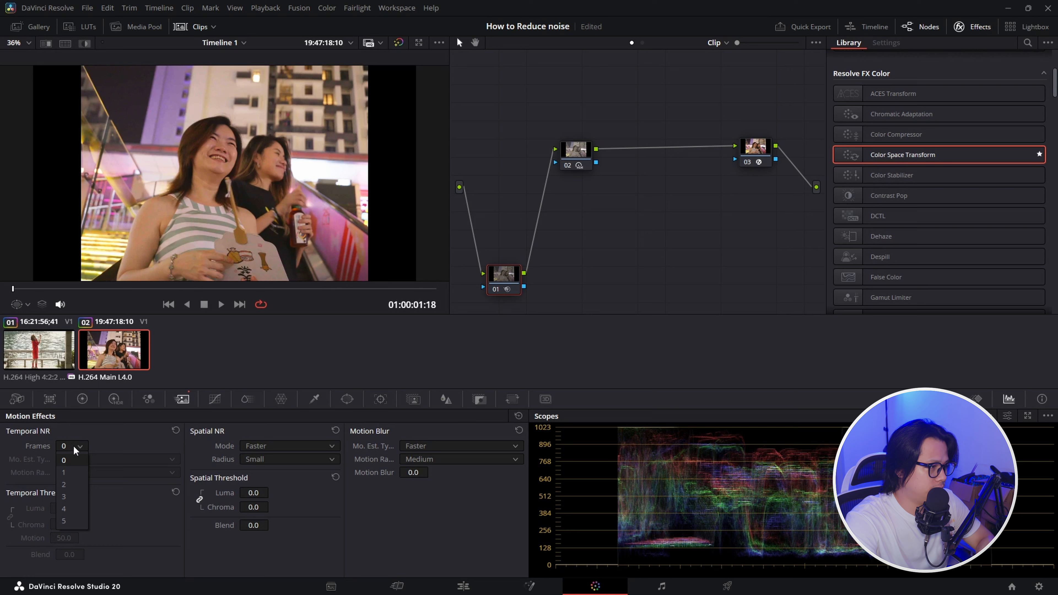
left_click(70, 470)
- Examine the noise on the women's faces and the paper fan with the noise reduction node off and on
scroll(215, 134, "up", 6)
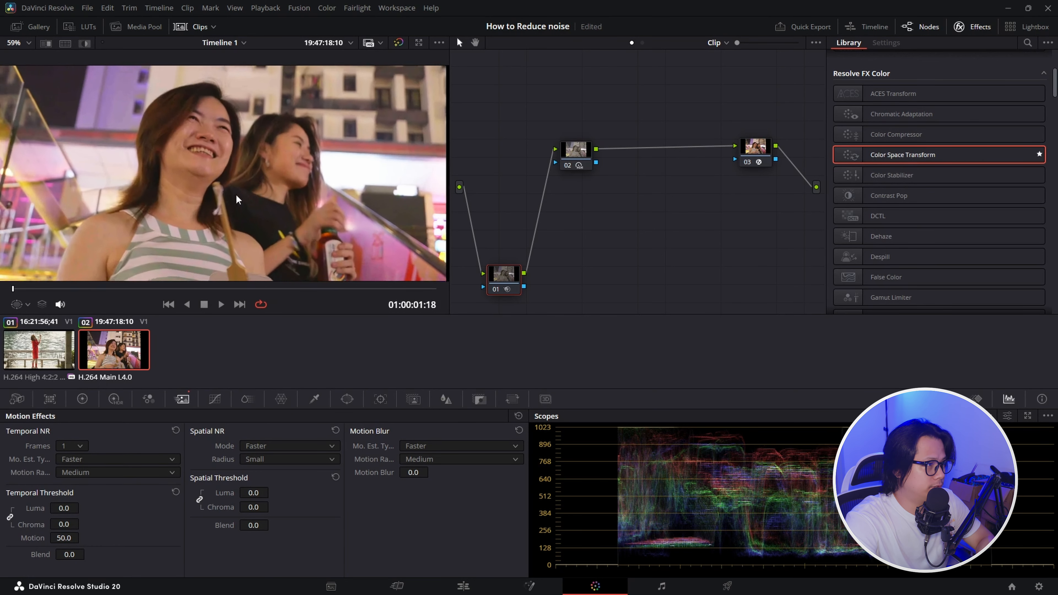
mouse_move(252, 228)
left_mouse_down()
mouse_move(246, 237)
mouse_move(246, 167)
mouse_move(266, 238)
left_mouse_up()
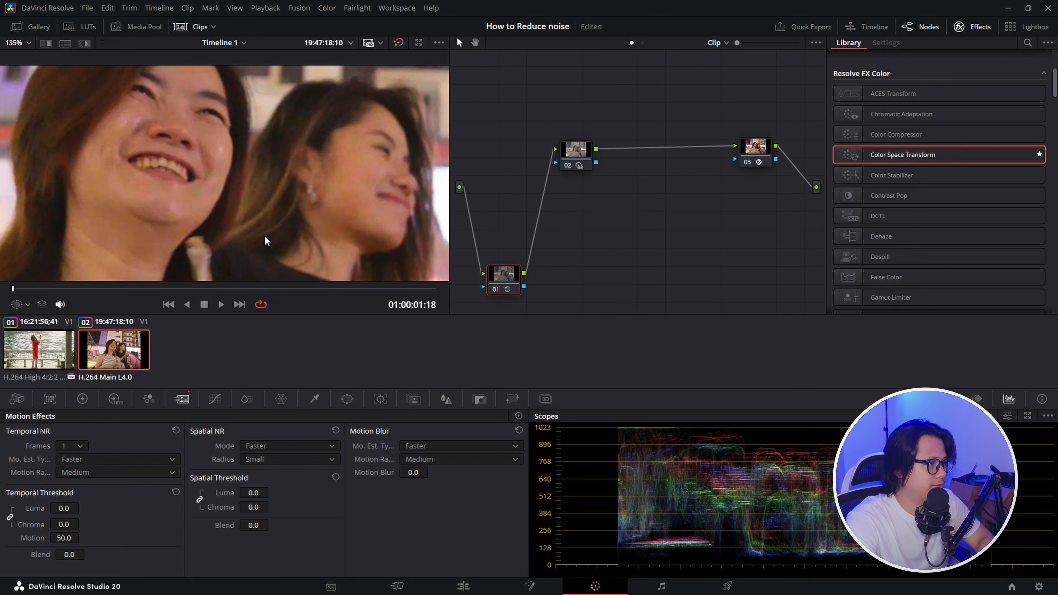
left_click_drag(255, 152, 262, 198)
scroll(262, 198, "down", 2)
left_click_drag(183, 159, 171, 195)
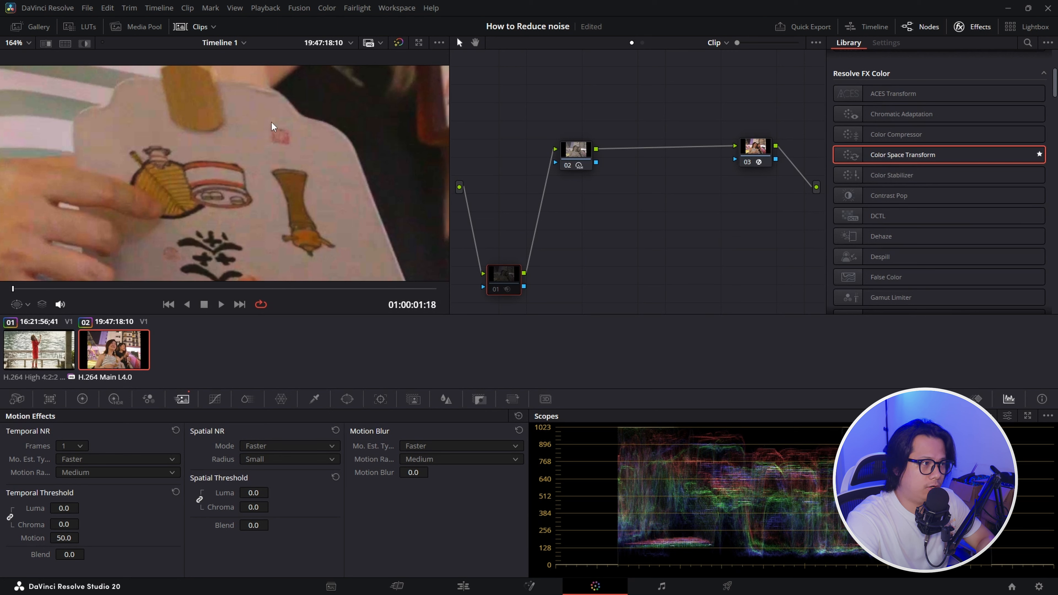
right_click(502, 276)
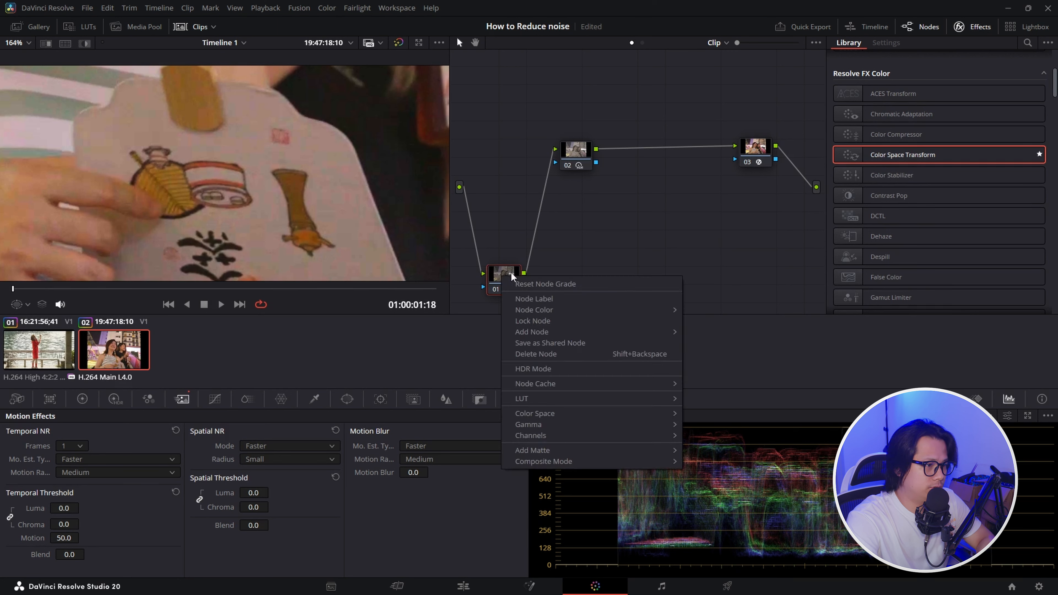
left_click(439, 258)
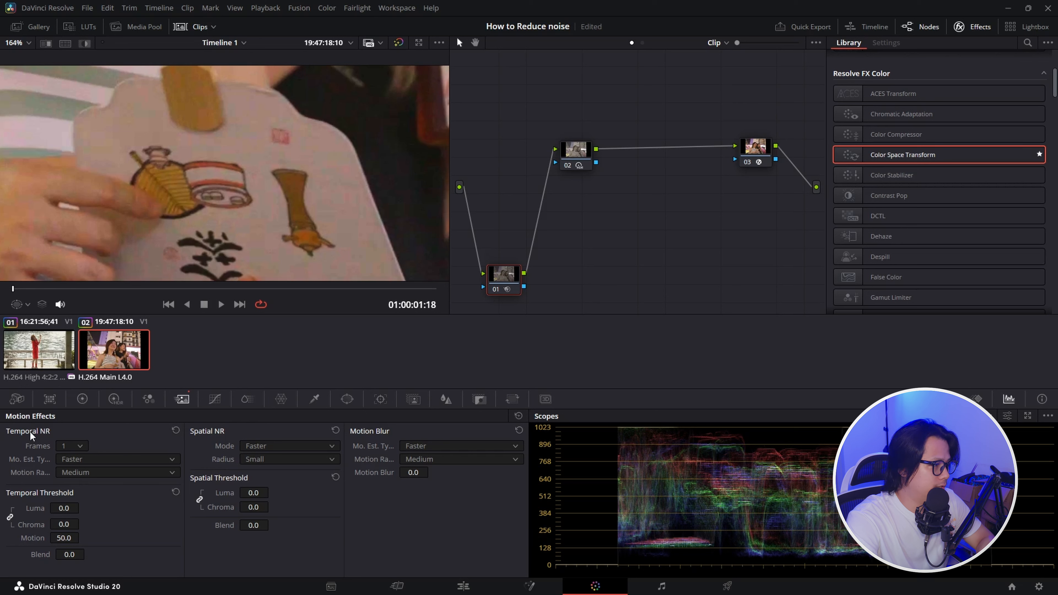
- Set the linked temporal threshold luma and chroma to 5.0
double_click(70, 508)
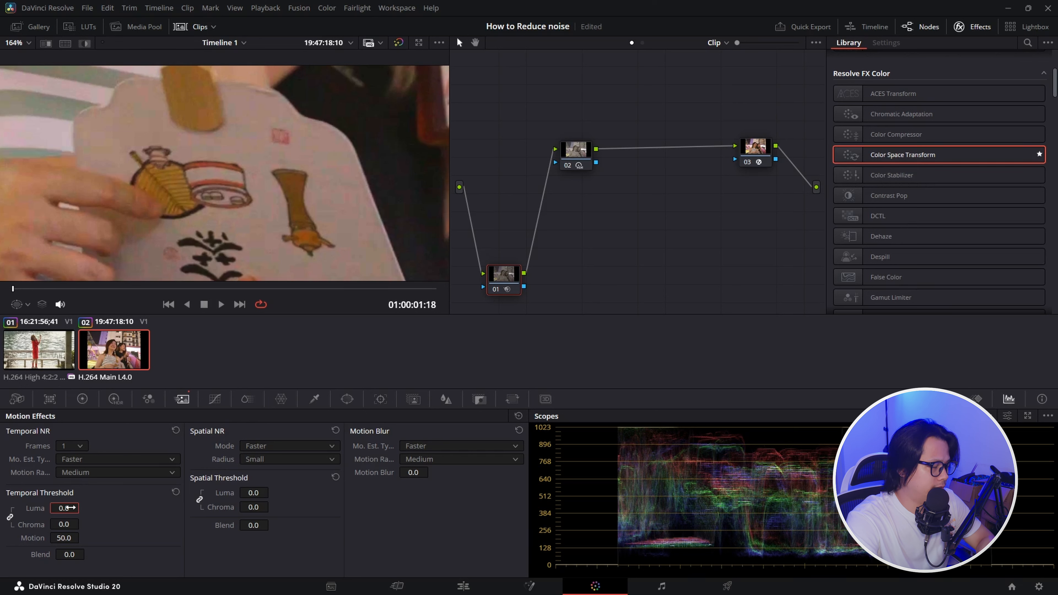
type("5")
key("Return")
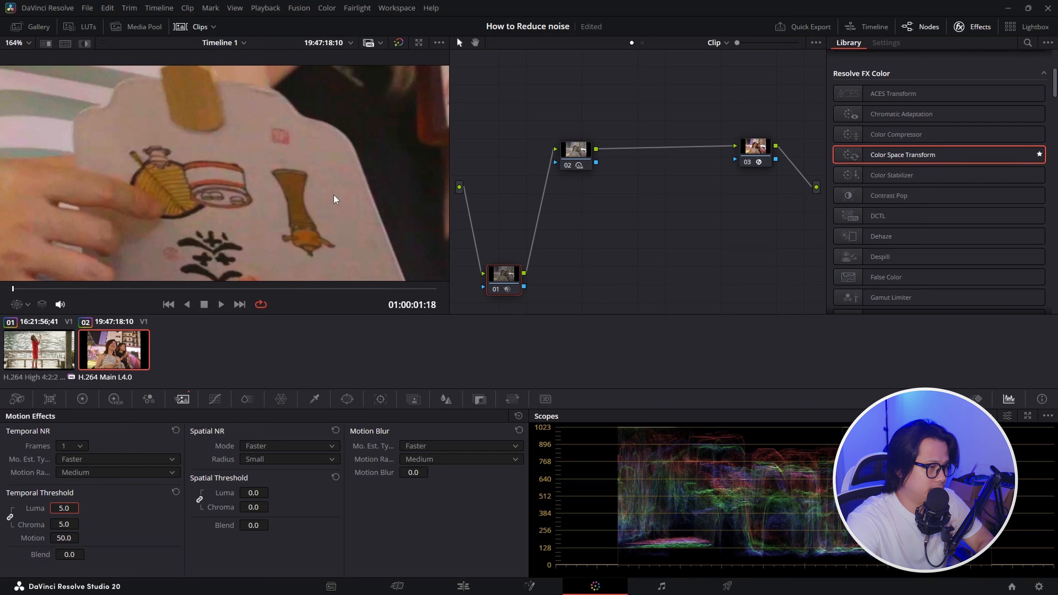
- Adjust the linked spatial threshold luma and chroma to 3.8 while checking the detail on the fan
left_click(254, 492)
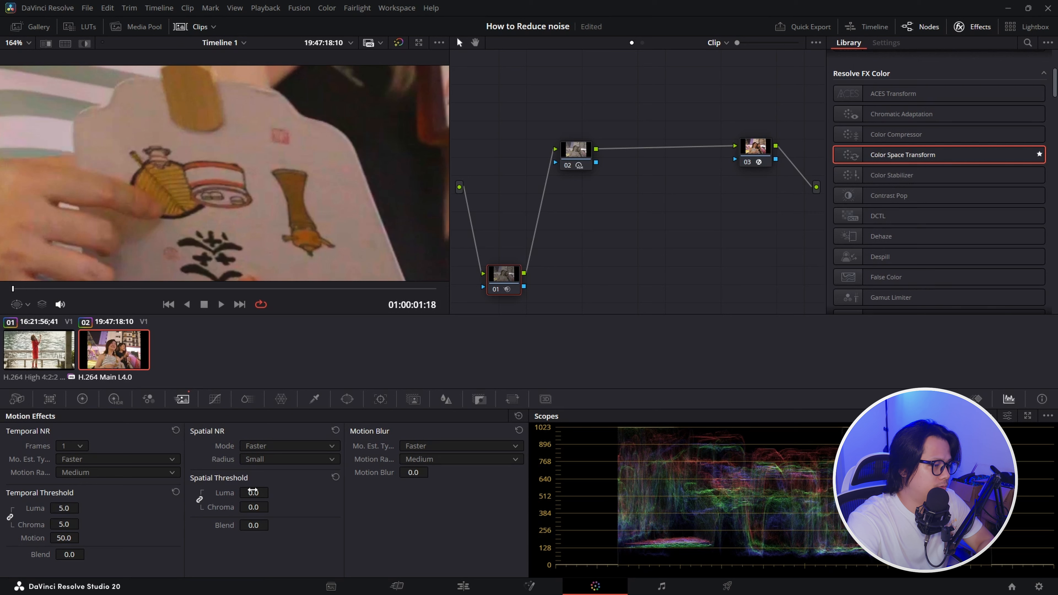
left_click_drag(271, 492, 271, 492)
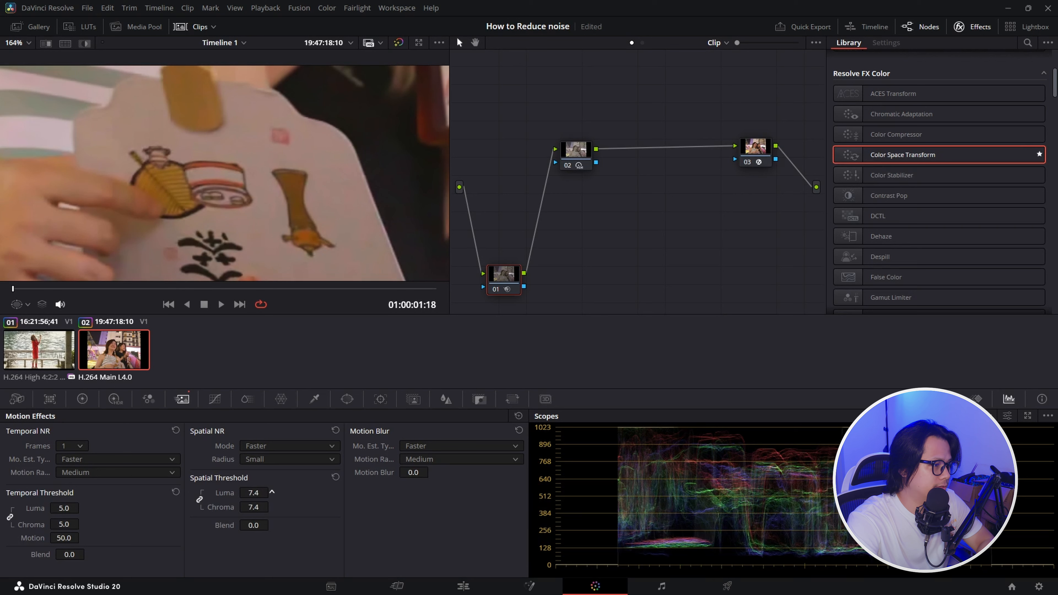
left_click_drag(272, 492, 271, 491)
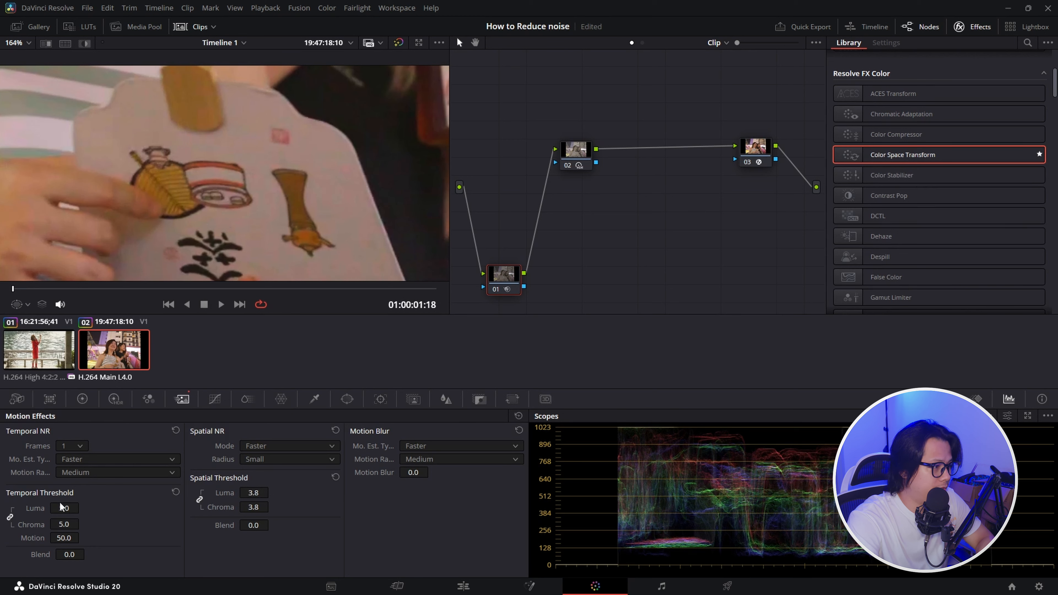
- Lower the temporal threshold luma and chroma to 0.0 and restore them to 5.0 to compare the effect
left_click_drag(75, 509, 54, 508)
left_click_drag(83, 507, 82, 509)
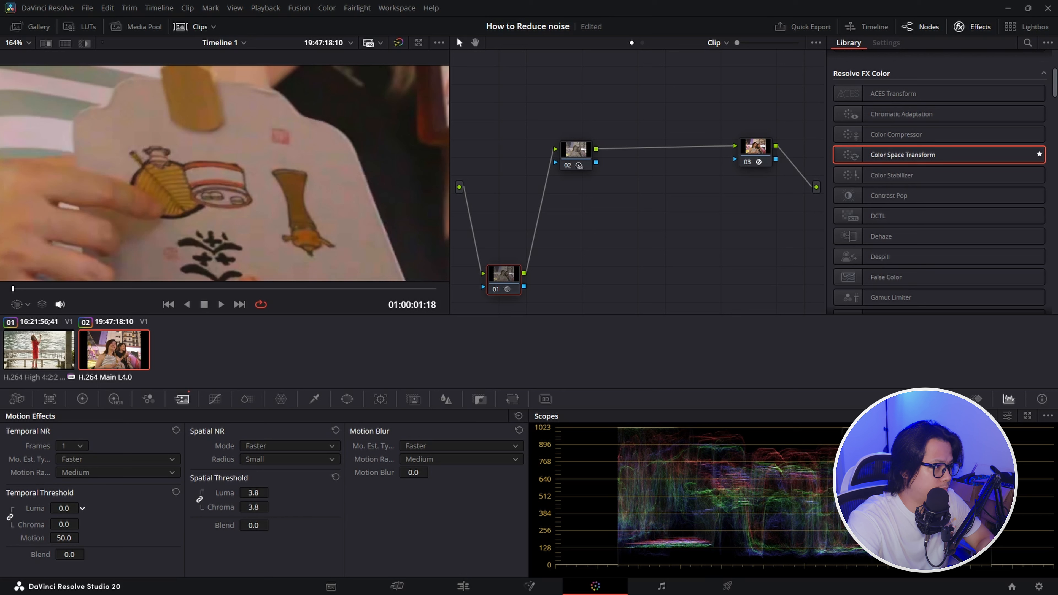
left_click_drag(82, 507, 90, 507)
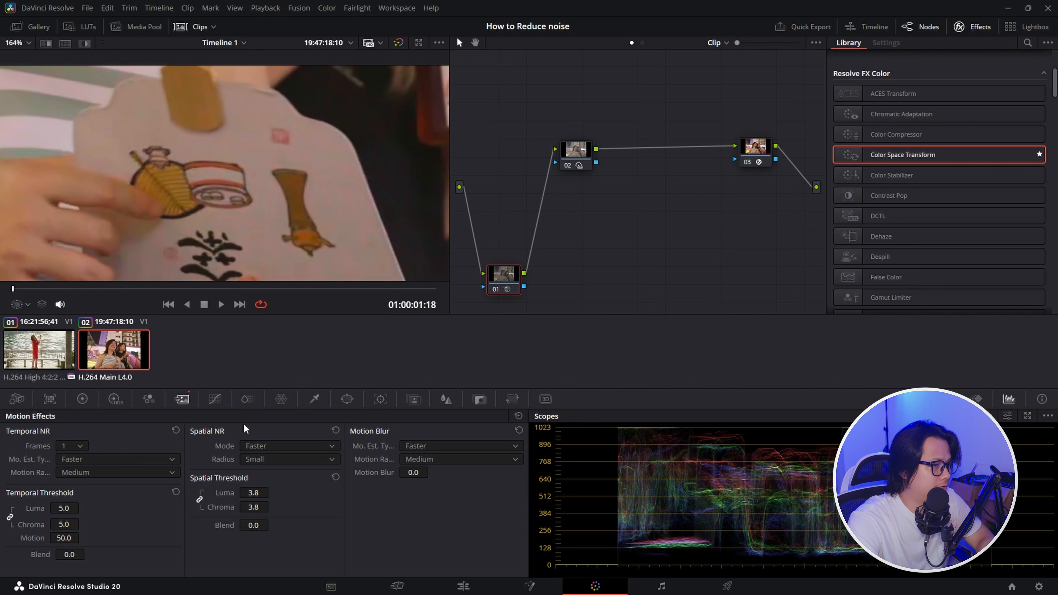
- Compare the women's faces close up by repeatedly disabling and enabling the noise reduction node
scroll(386, 199, "down", 6)
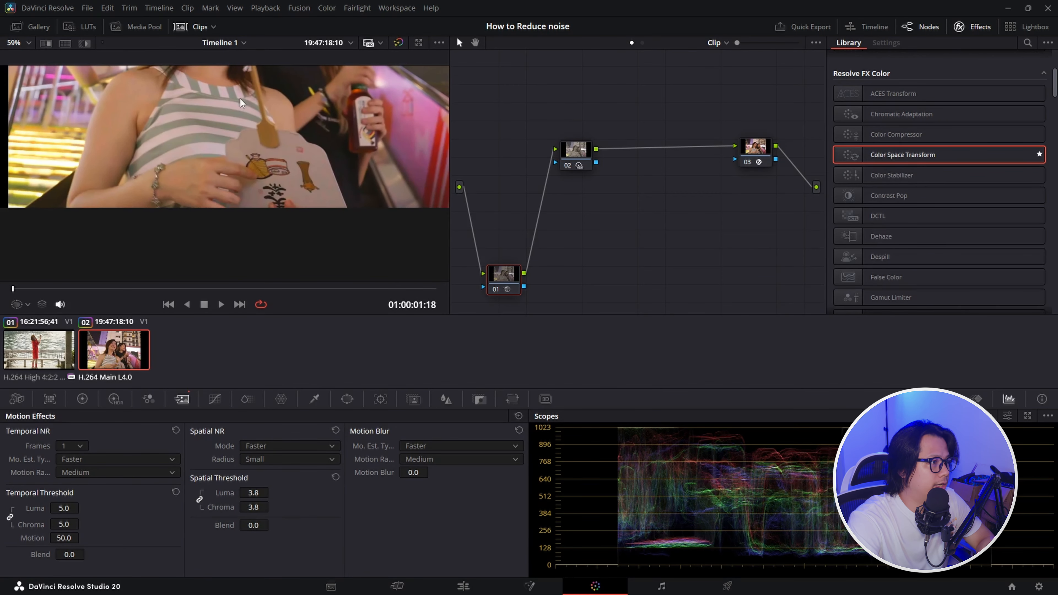
scroll(239, 99, "up", 3)
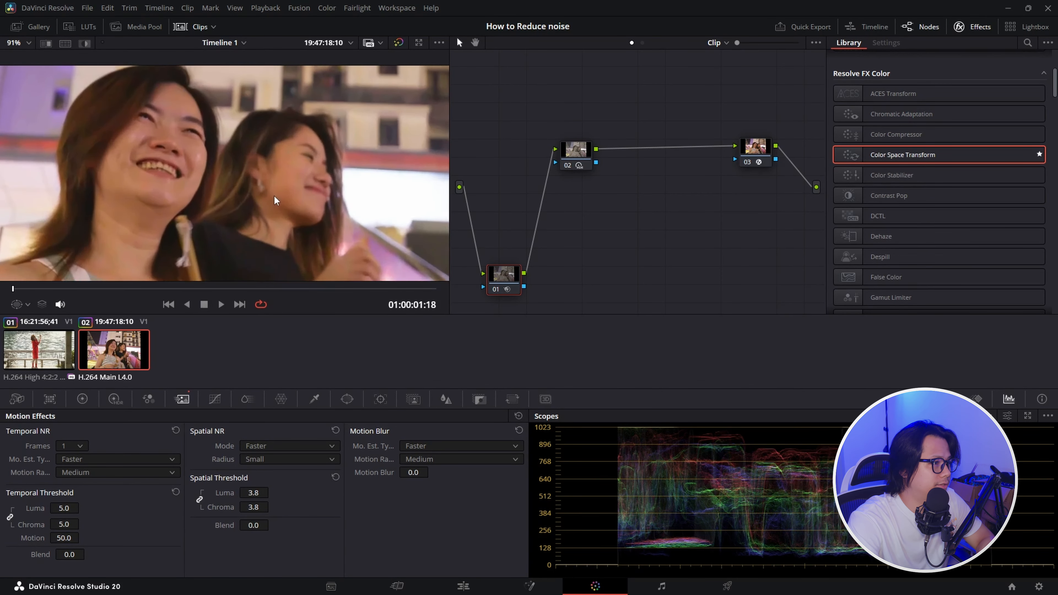
scroll(274, 196, "up", 5)
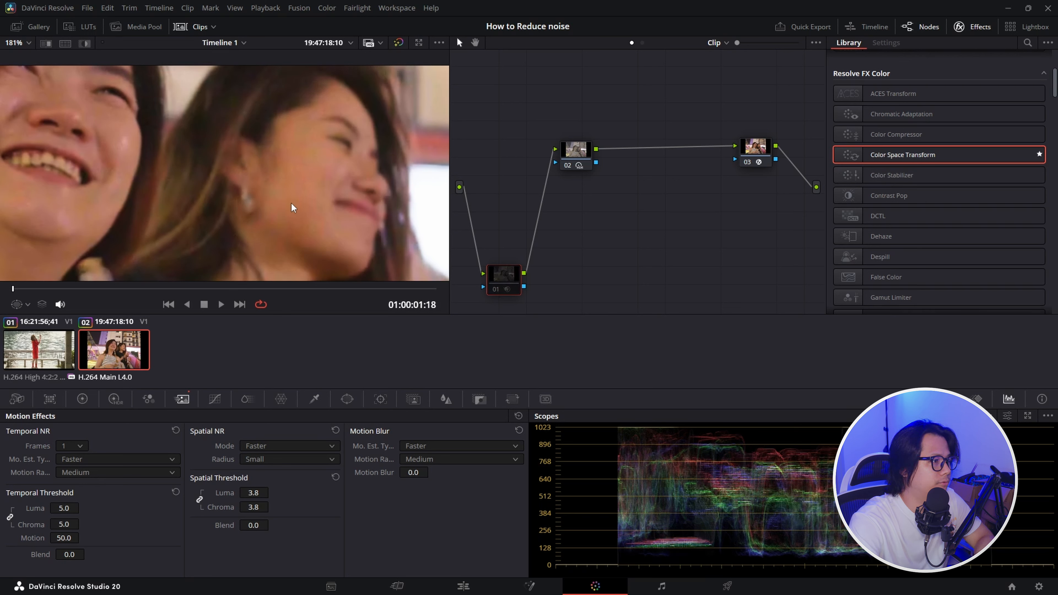
key("ctrl+d")
key("ctrl+d")
key("ctrl+d")
key("ctrl+d")
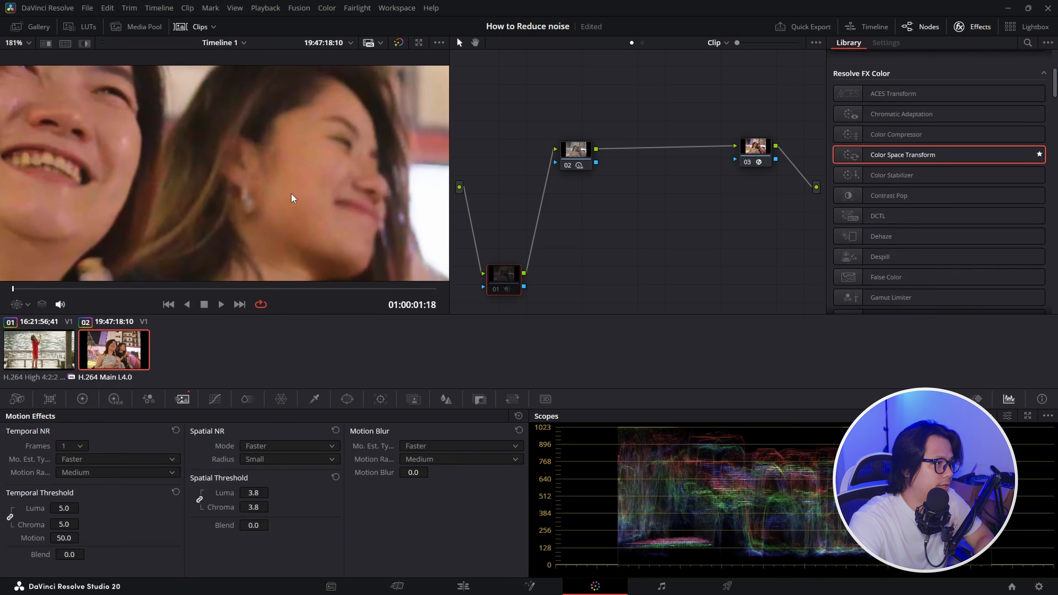